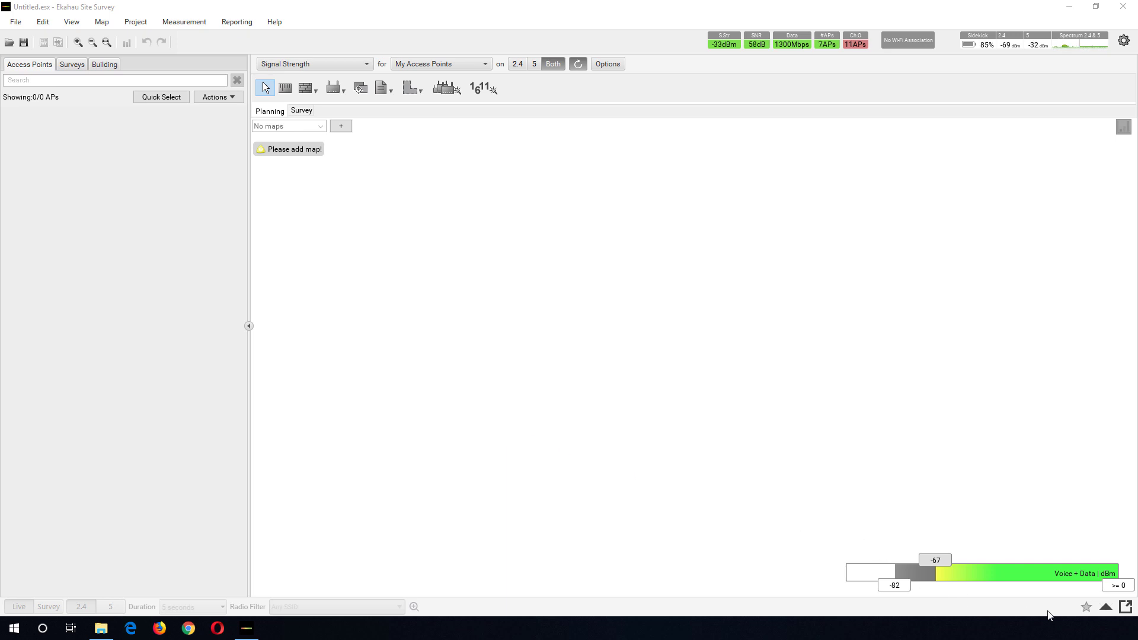
# Step: Examine the live 2.4 GHz frequency spectrum and the detected radios with their channels
pyautogui.click(1106, 607)
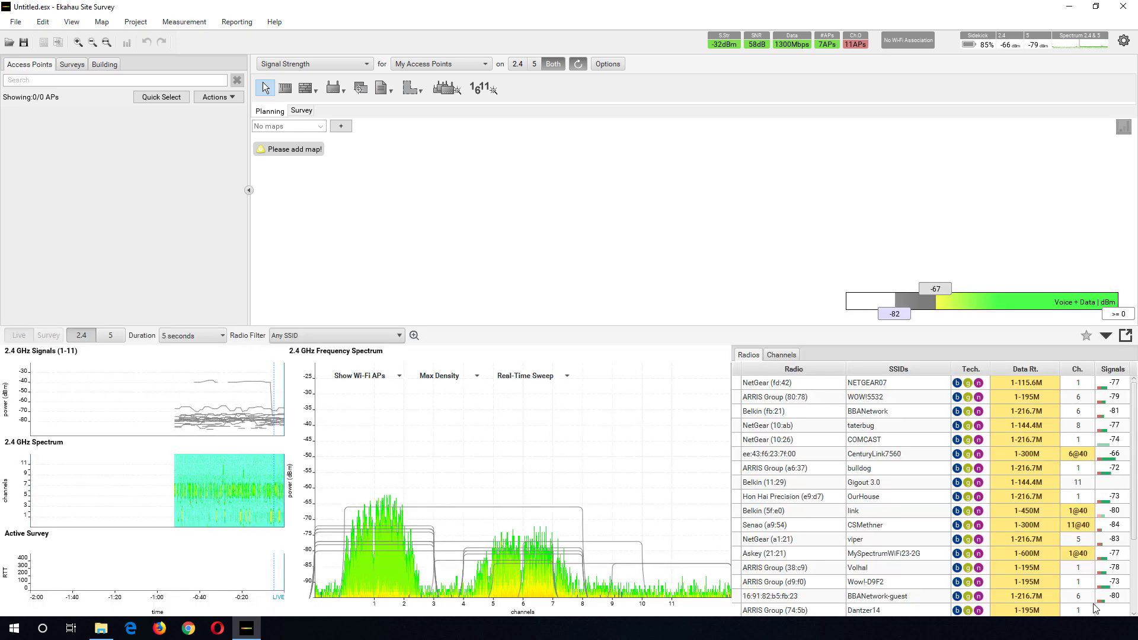
pyautogui.click(386, 535)
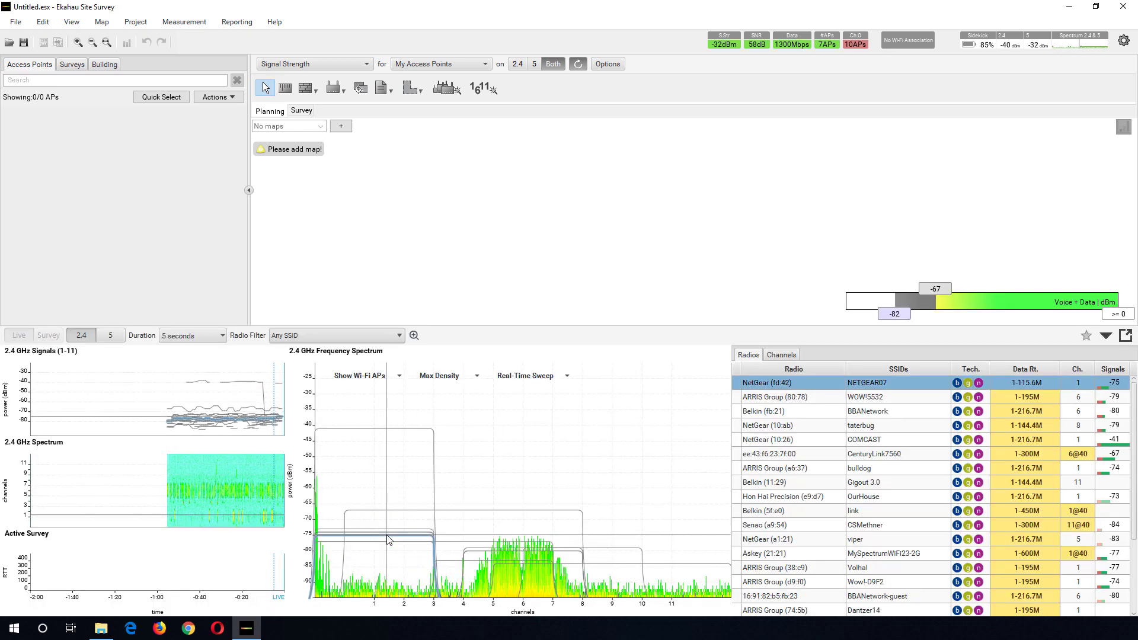
pyautogui.click(467, 542)
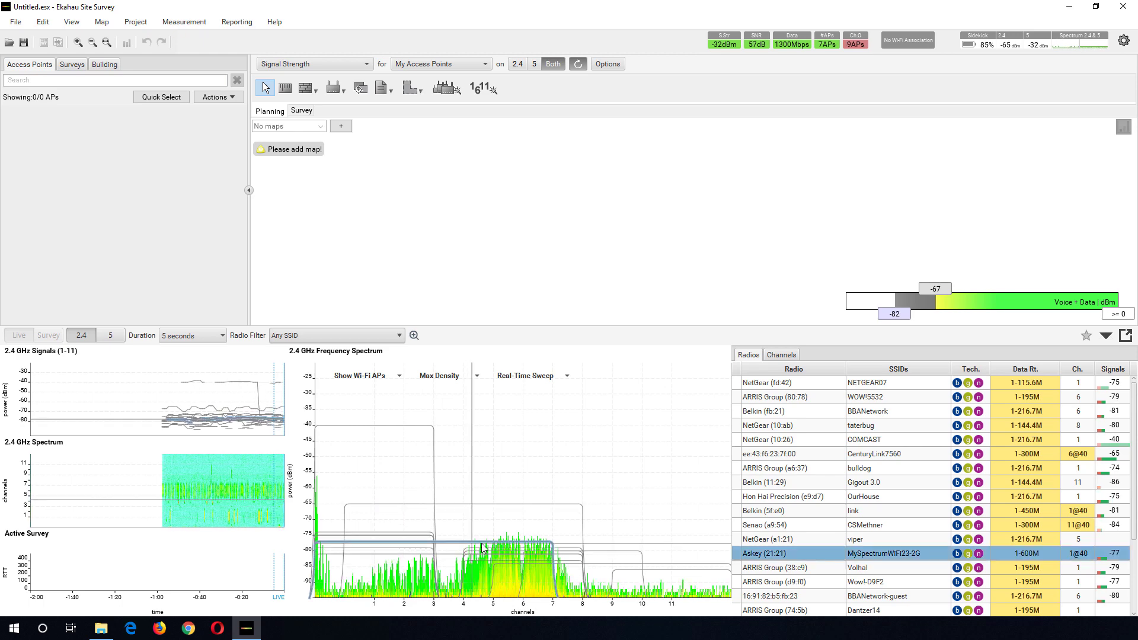
pyautogui.click(542, 550)
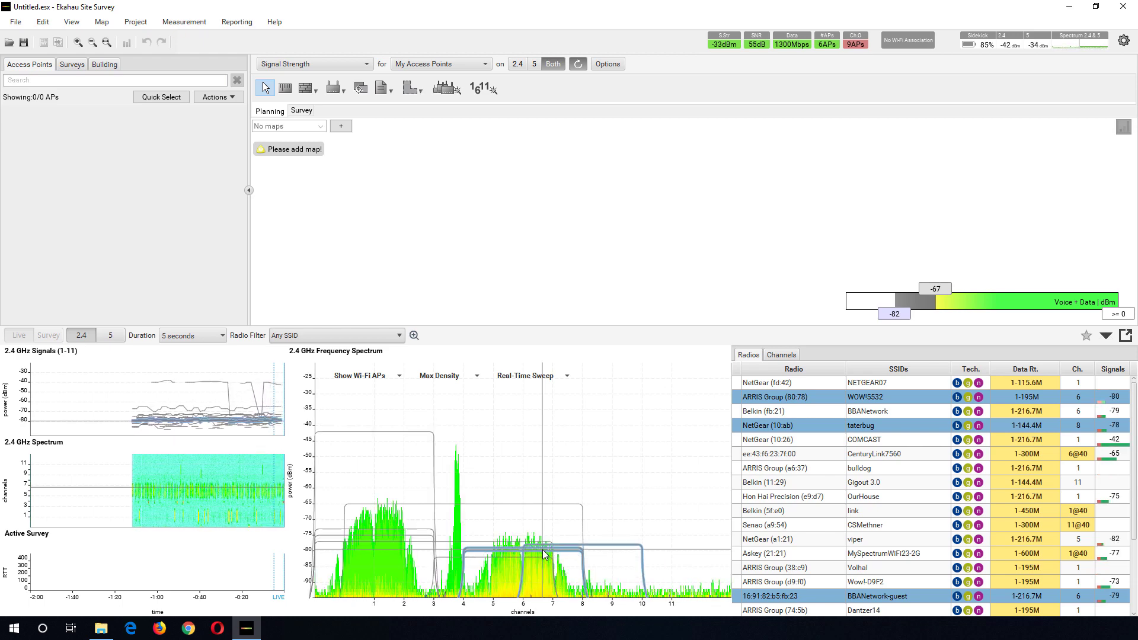
pyautogui.click(1075, 428)
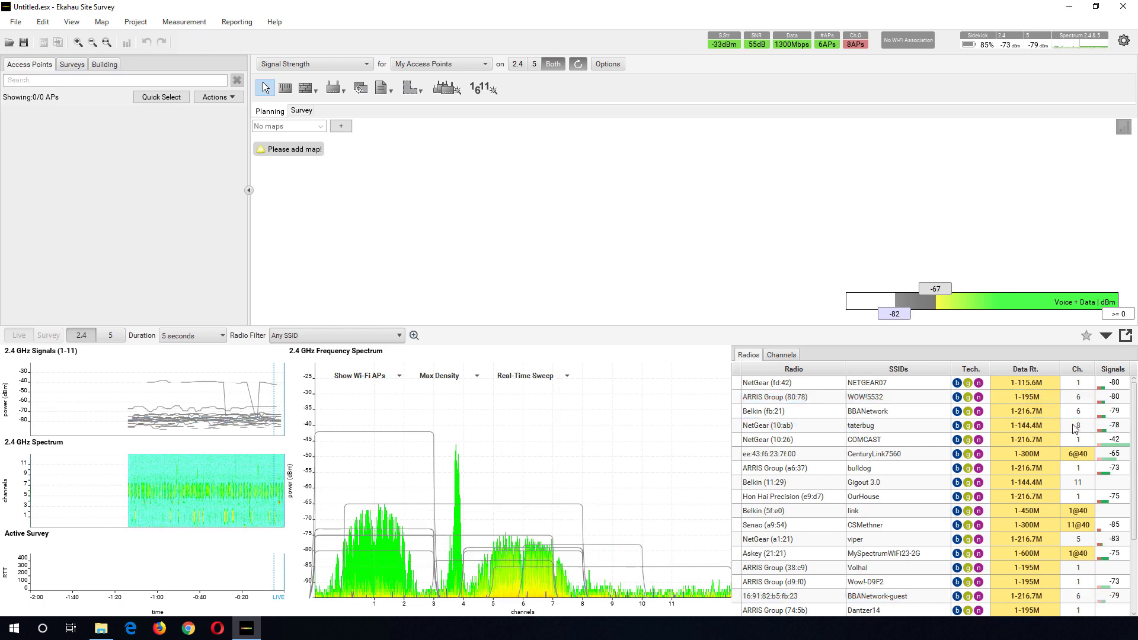
pyautogui.click(1105, 337)
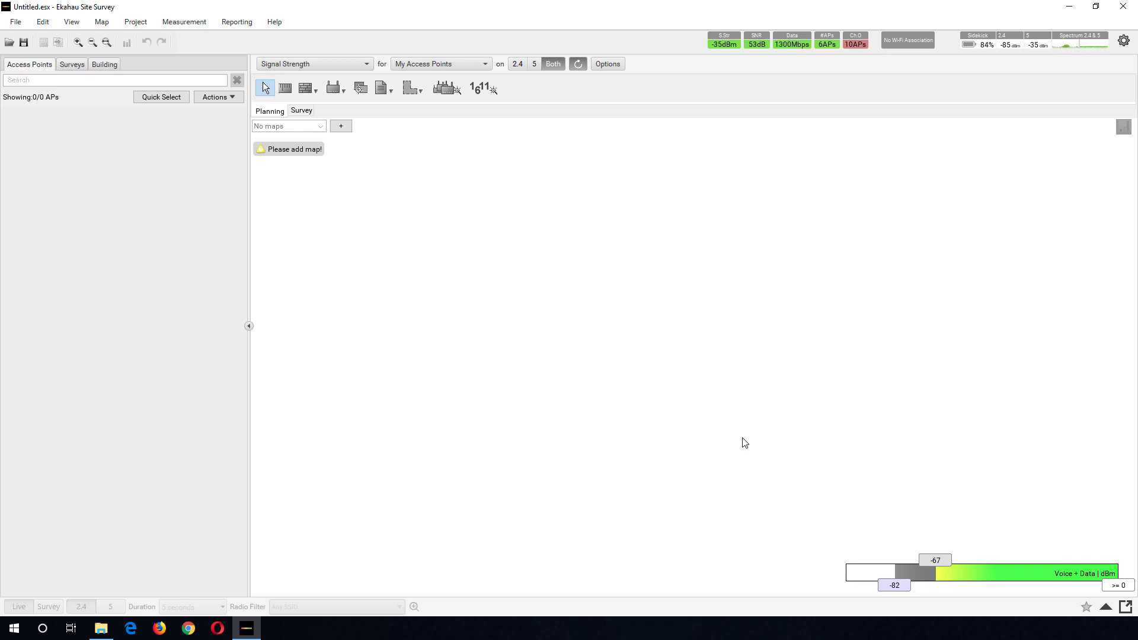
# Step: Add the floor plan image executive-office-suite-floor-plan-suites-sacramento_73824.jpg to the project as a map
pyautogui.click(305, 153)
pyautogui.click(214, 140)
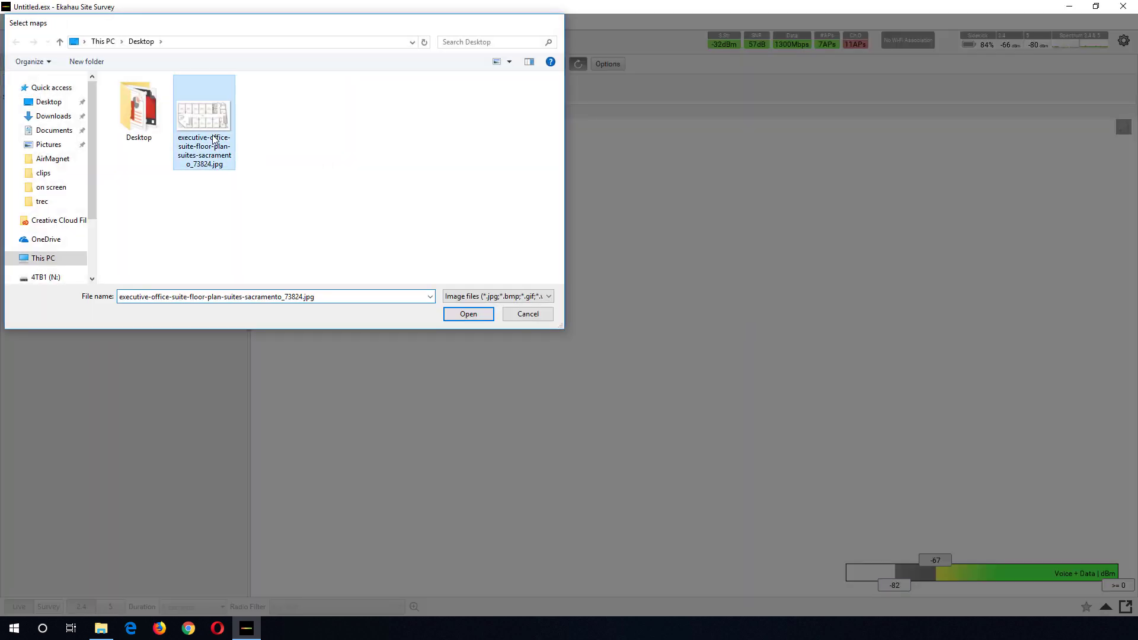
pyautogui.doubleClick(214, 140)
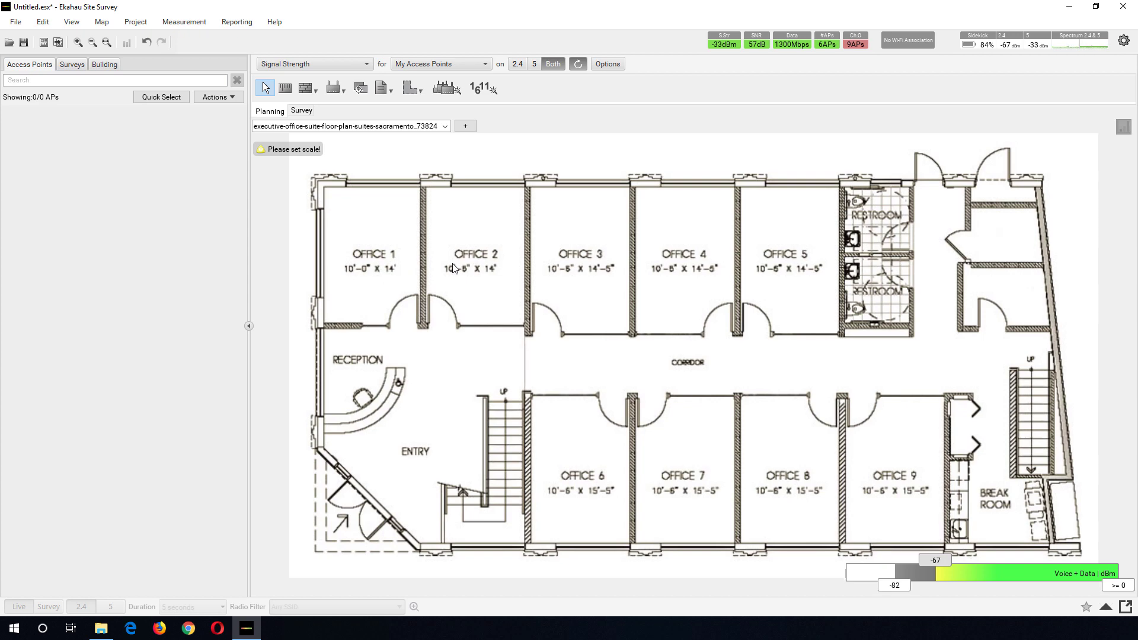
# Step: Measure across Office 1 from wall to wall and set the map scale to 120 ft for that distance
pyautogui.click(285, 88)
pyautogui.click(325, 260)
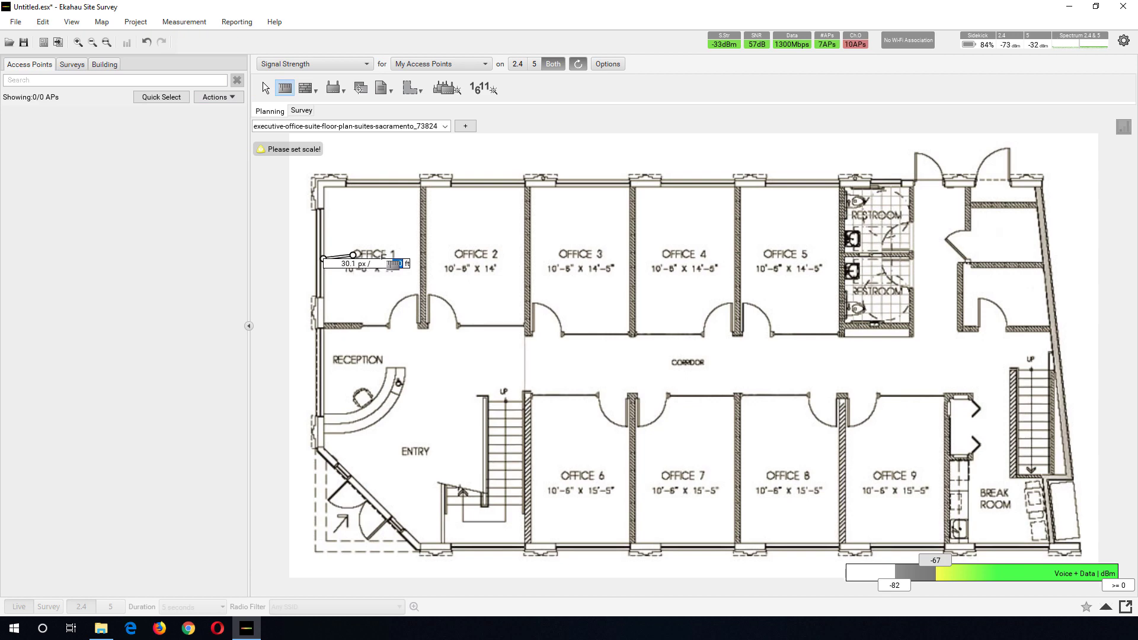
pyautogui.click(416, 264)
pyautogui.moveTo(415, 263); pyautogui.dragTo(420, 259)
pyautogui.write('120')
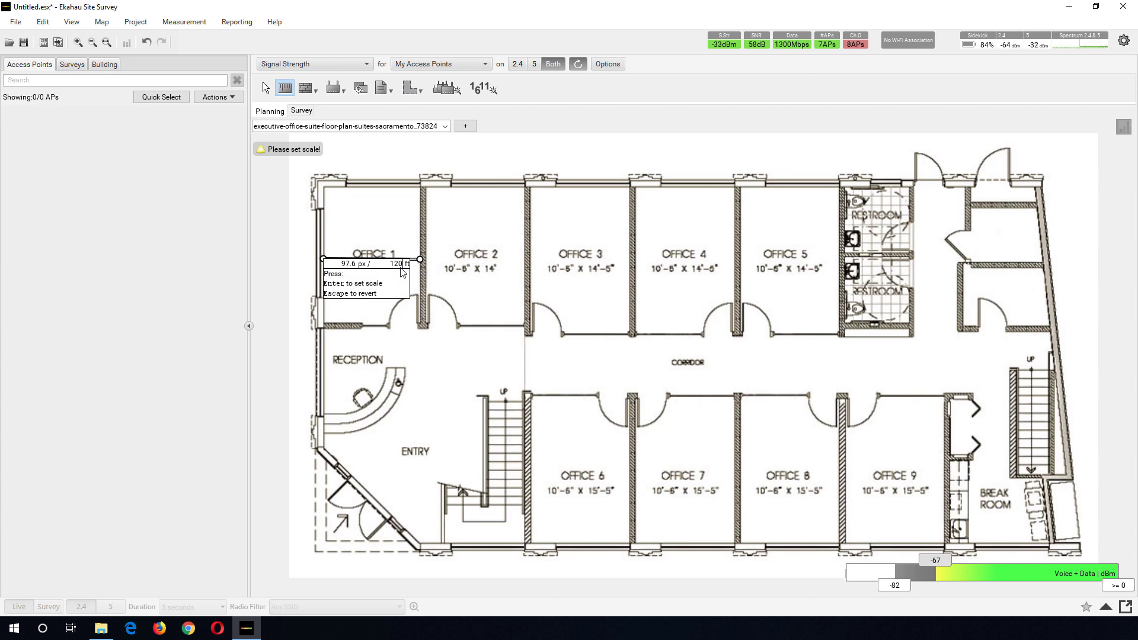
pyautogui.press('Return')
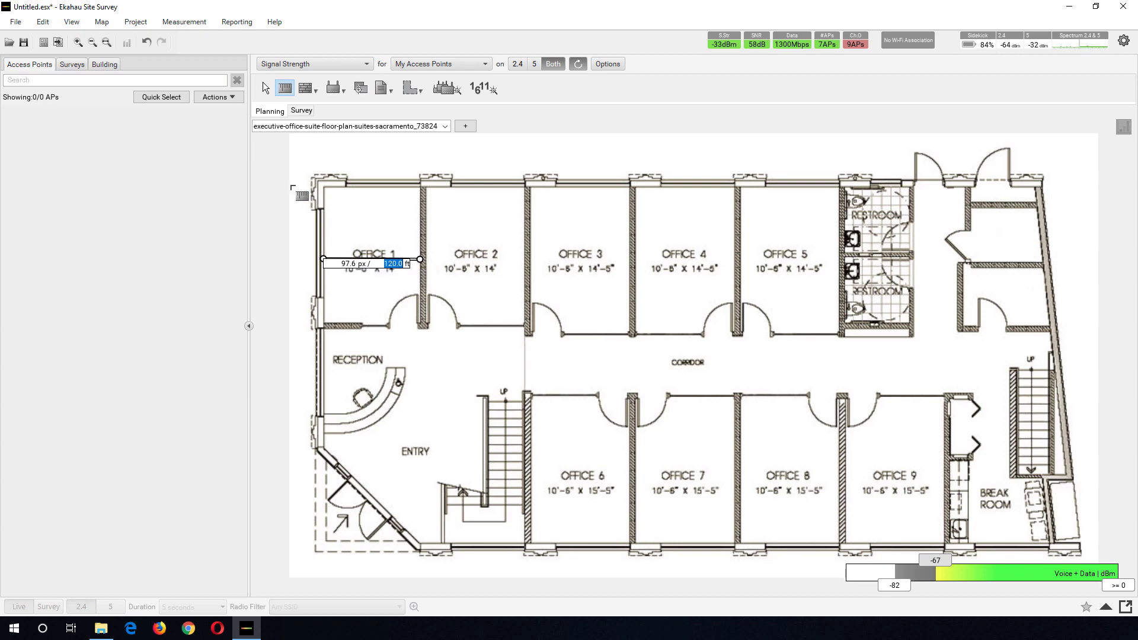
# Step: Place a Generic .11n/ac Dual Radio multi-radio access point between the reception area and the corridor
pyautogui.click(343, 89)
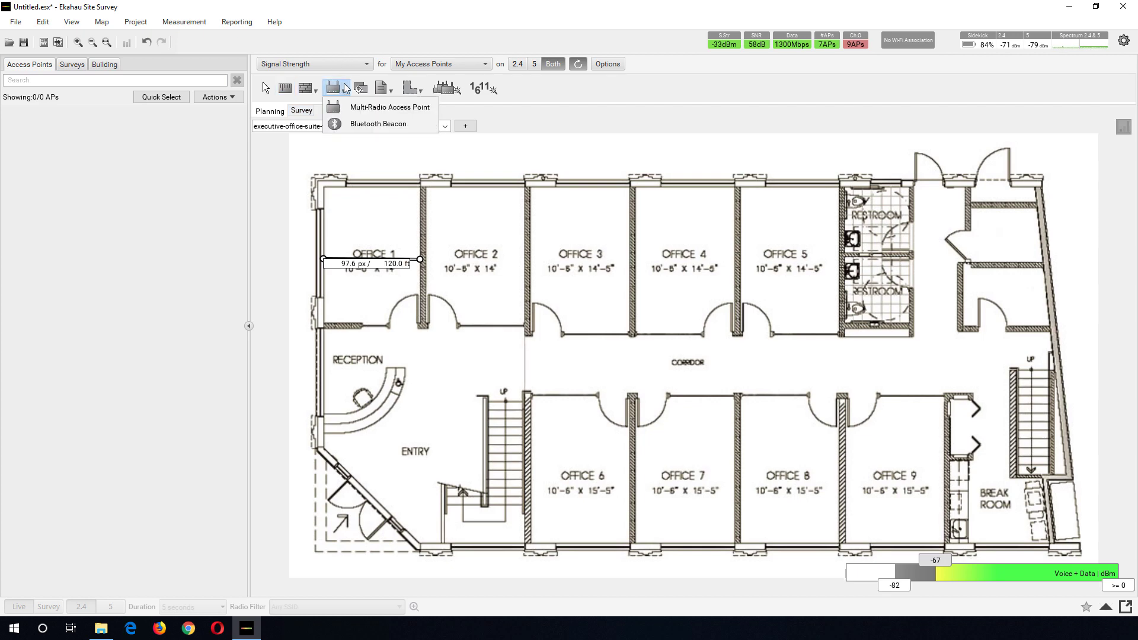
pyautogui.click(368, 105)
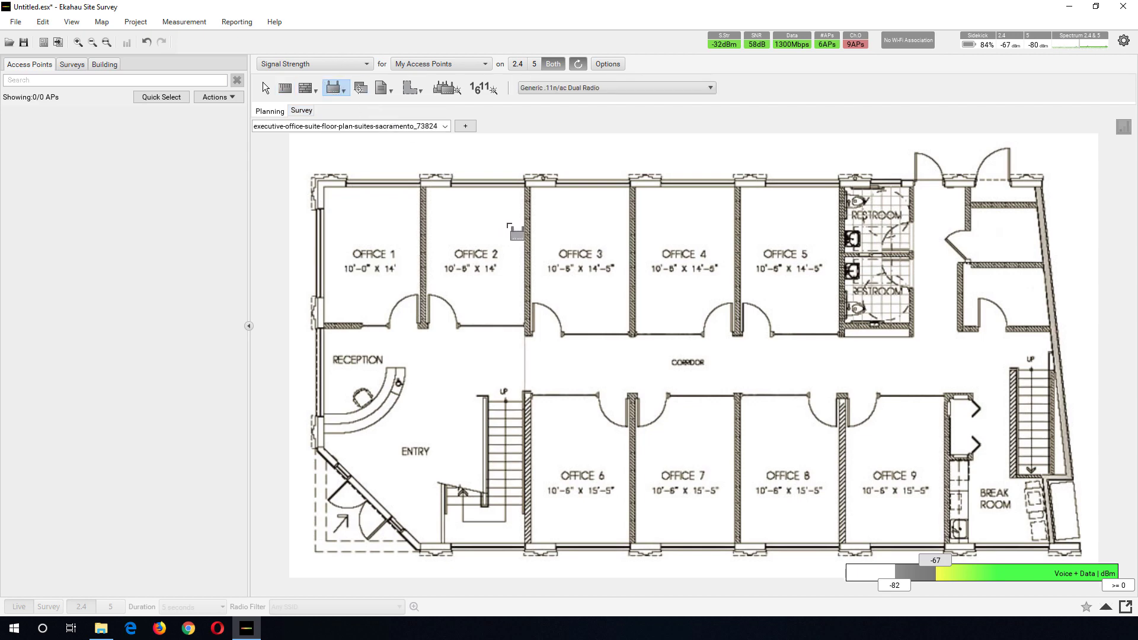
pyautogui.click(463, 361)
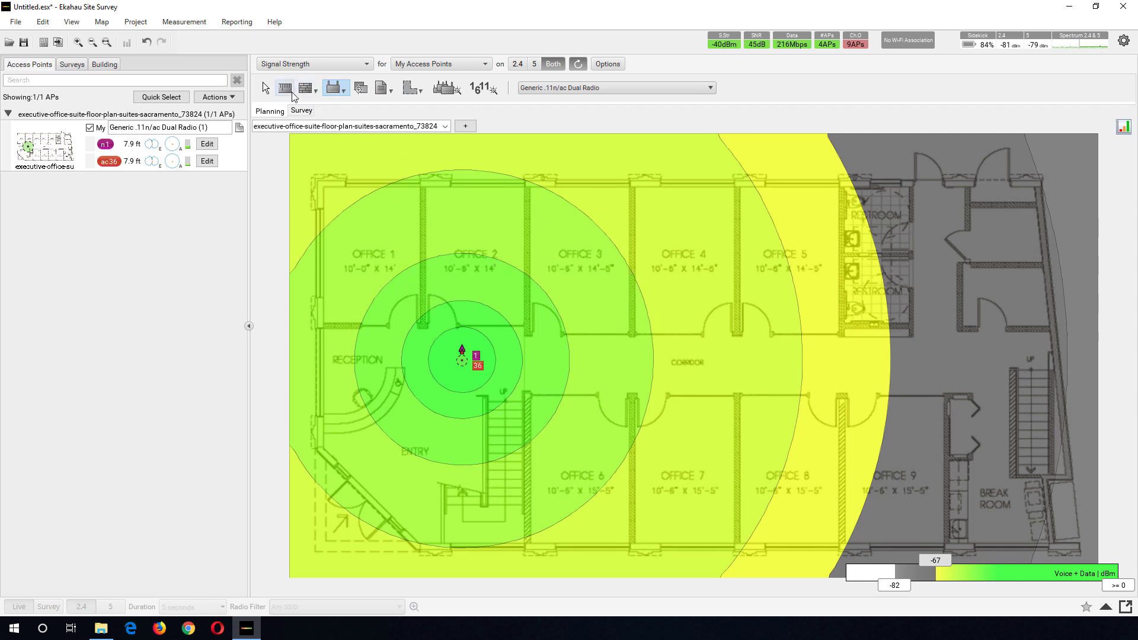
# Step: Redo the map scale by measuring across Office 1 from wall to wall and setting that distance to 10 ft
pyautogui.click(285, 88)
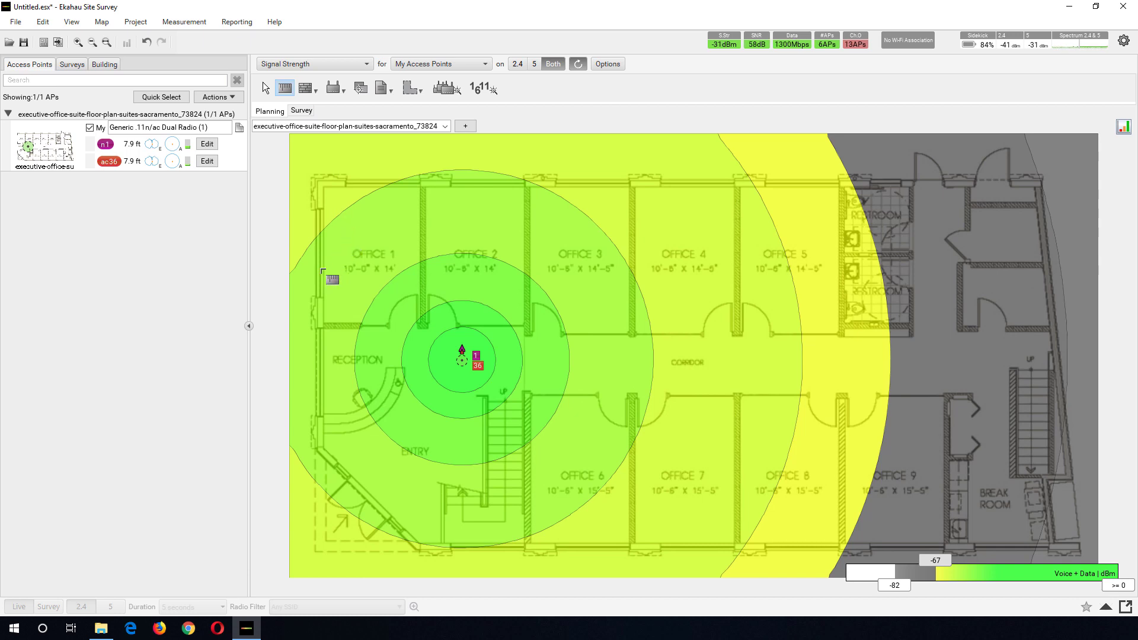
pyautogui.moveTo(321, 269); pyautogui.dragTo(420, 270)
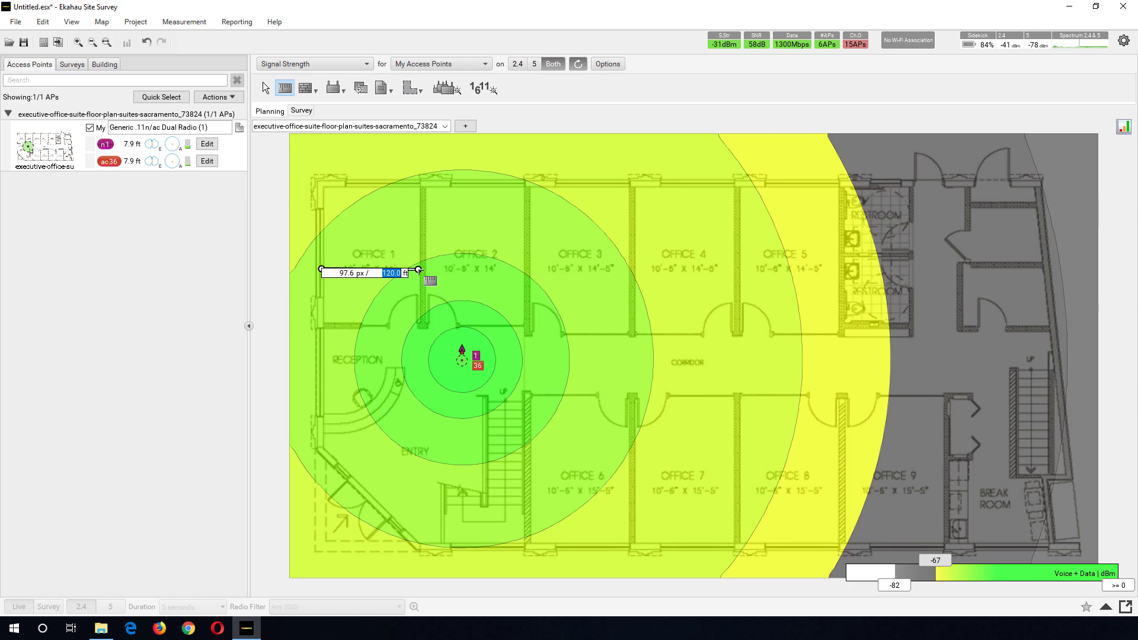
pyautogui.write('10')
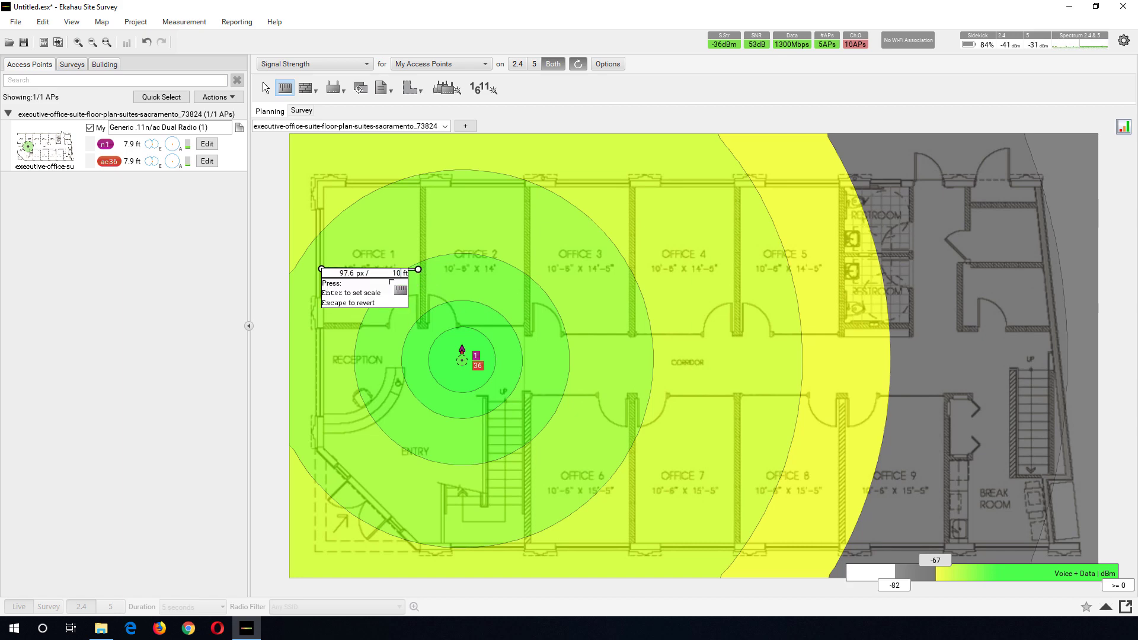
pyautogui.press('Return')
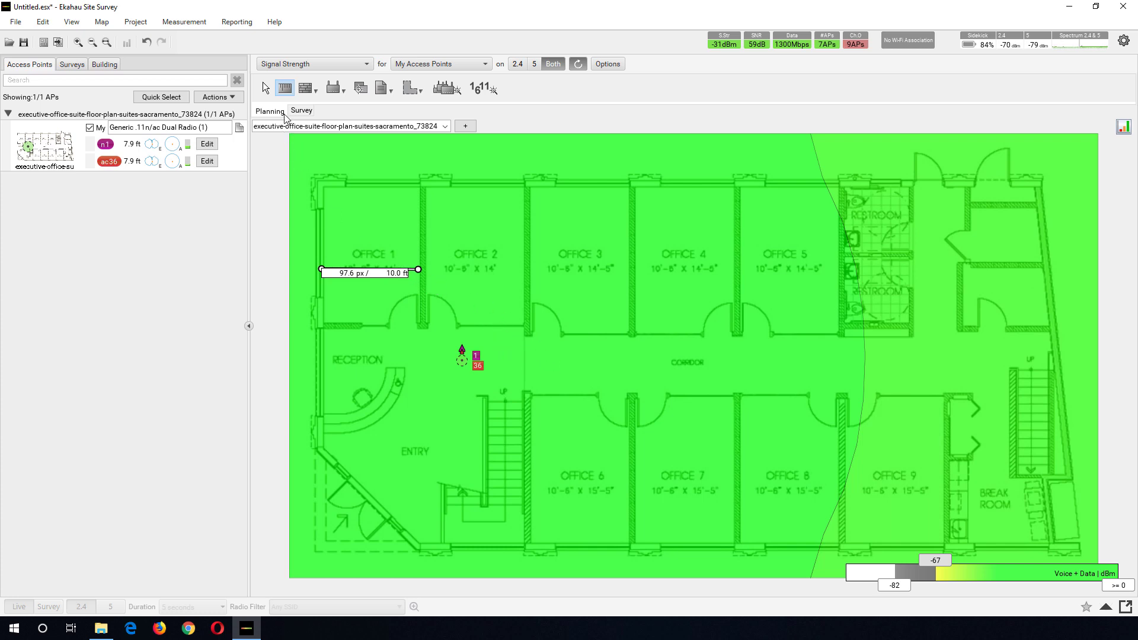
pyautogui.press('Escape')
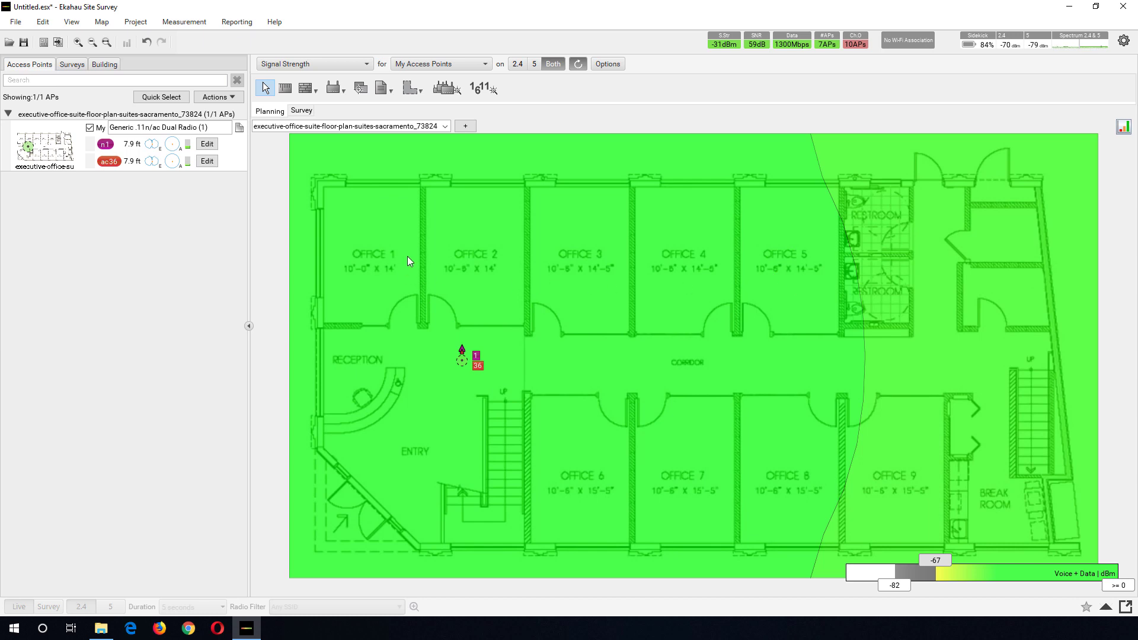
# Step: Delete the access point placed between the reception area and the corridor
pyautogui.click(462, 359)
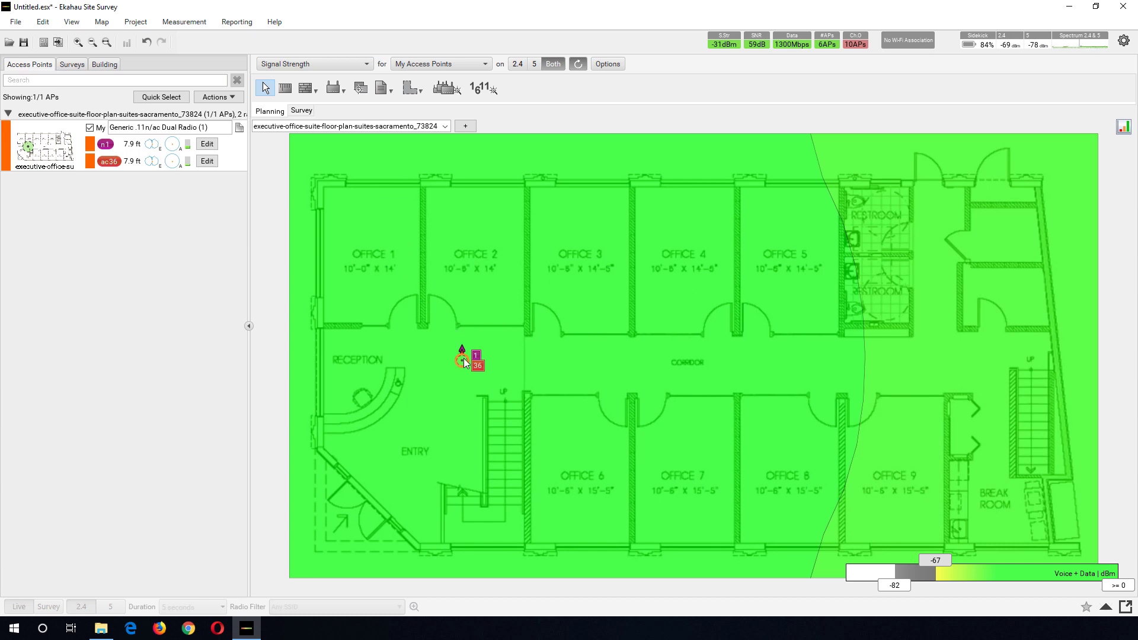
pyautogui.press('Delete')
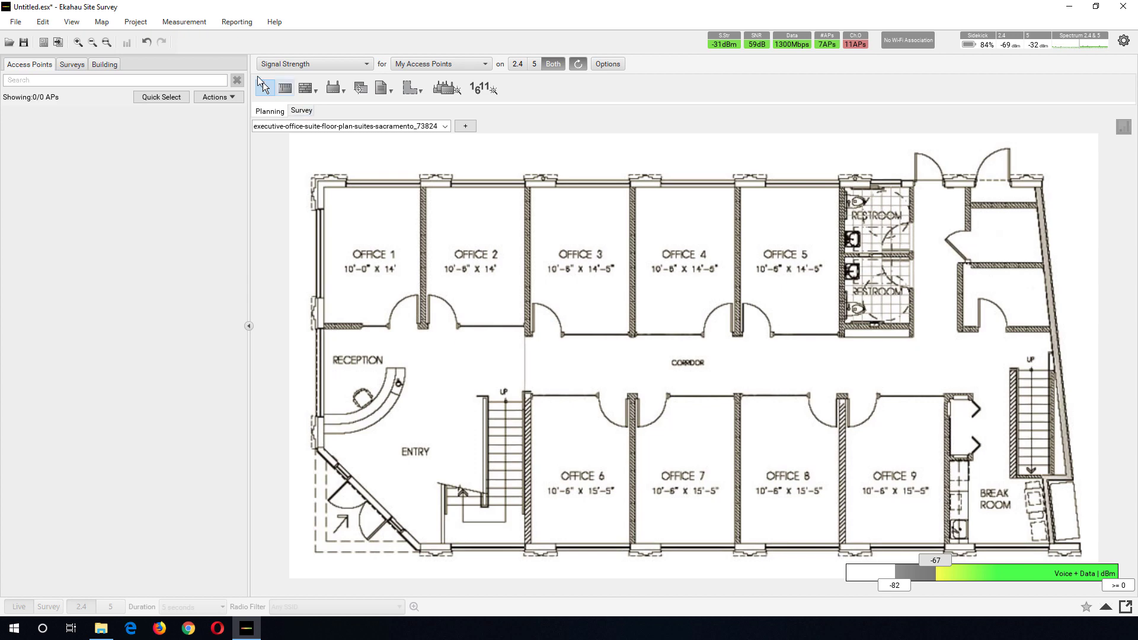
# Step: Check the length unit and the other settings in the program preferences
pyautogui.click(131, 24)
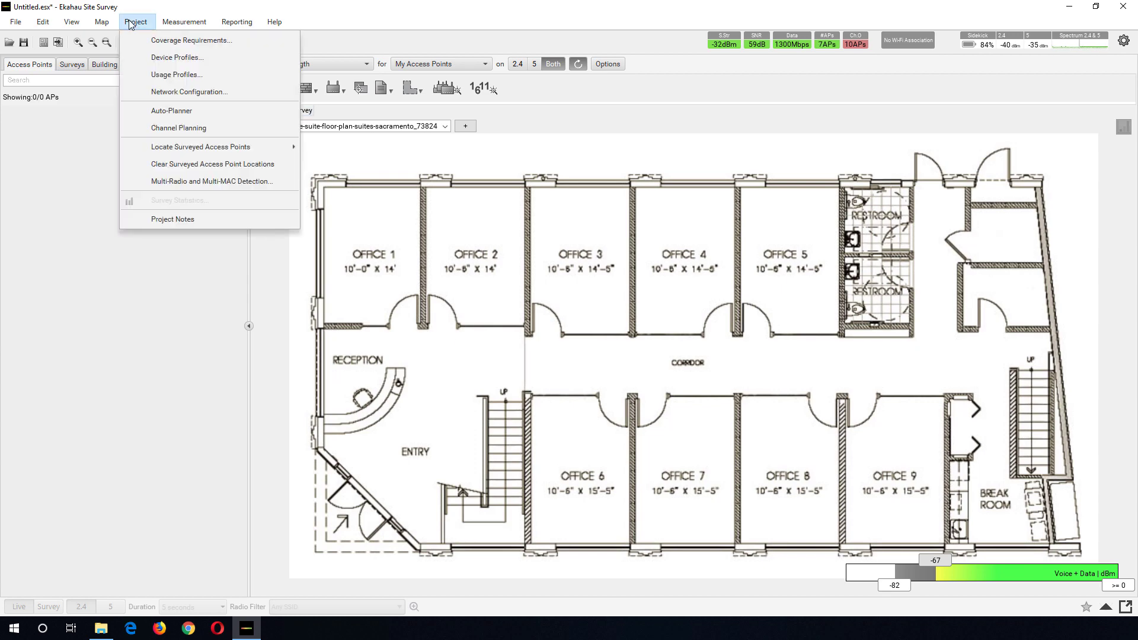
pyautogui.moveTo(15, 23)
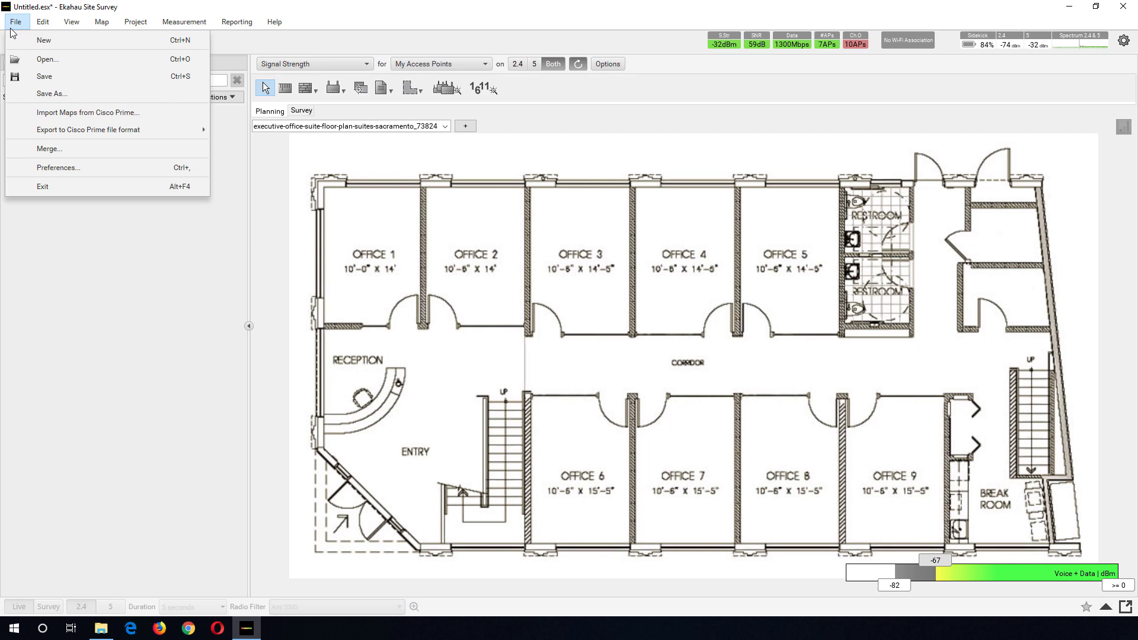
pyautogui.click(69, 166)
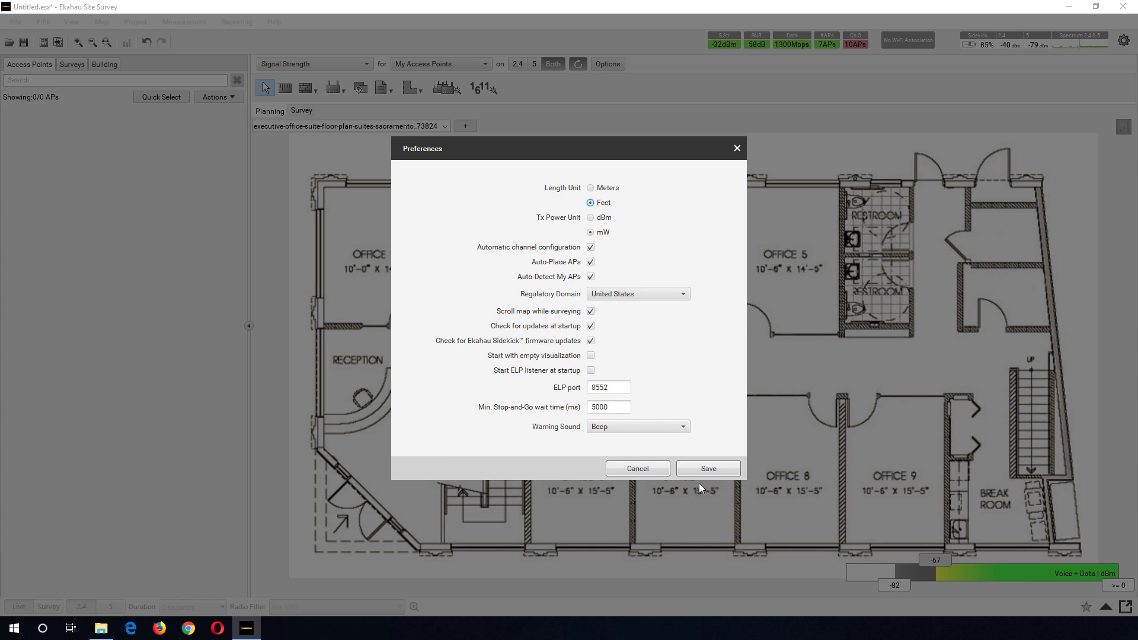
pyautogui.click(662, 467)
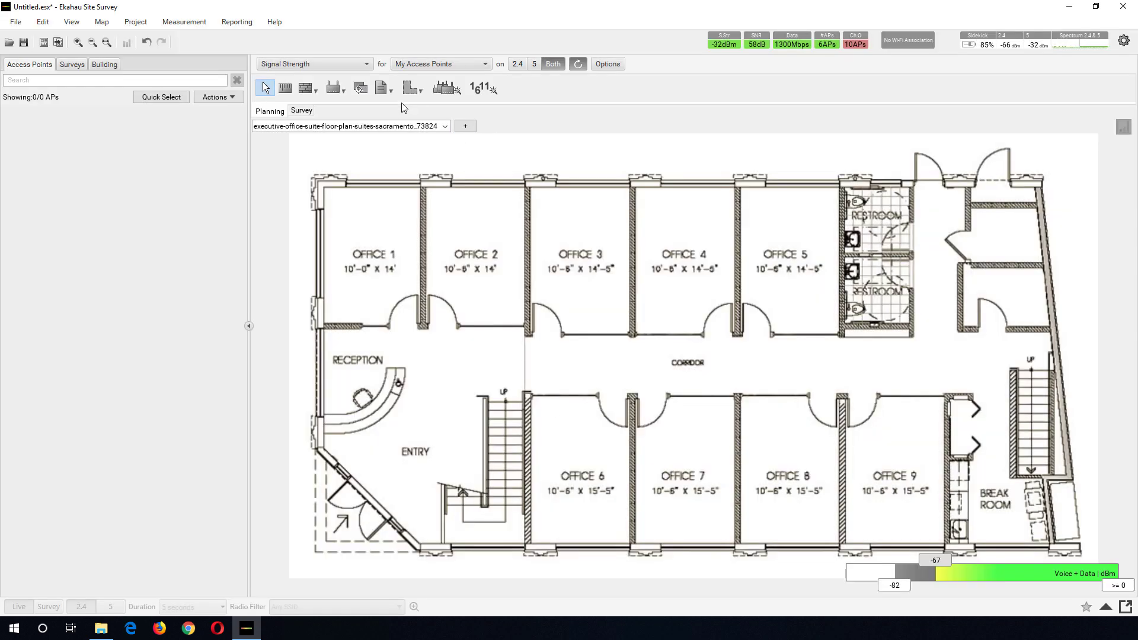
# Step: Draw a coverage area of about 2,820 ft² along the building's outer walls, following the angled entry and the break room notch
pyautogui.click(413, 87)
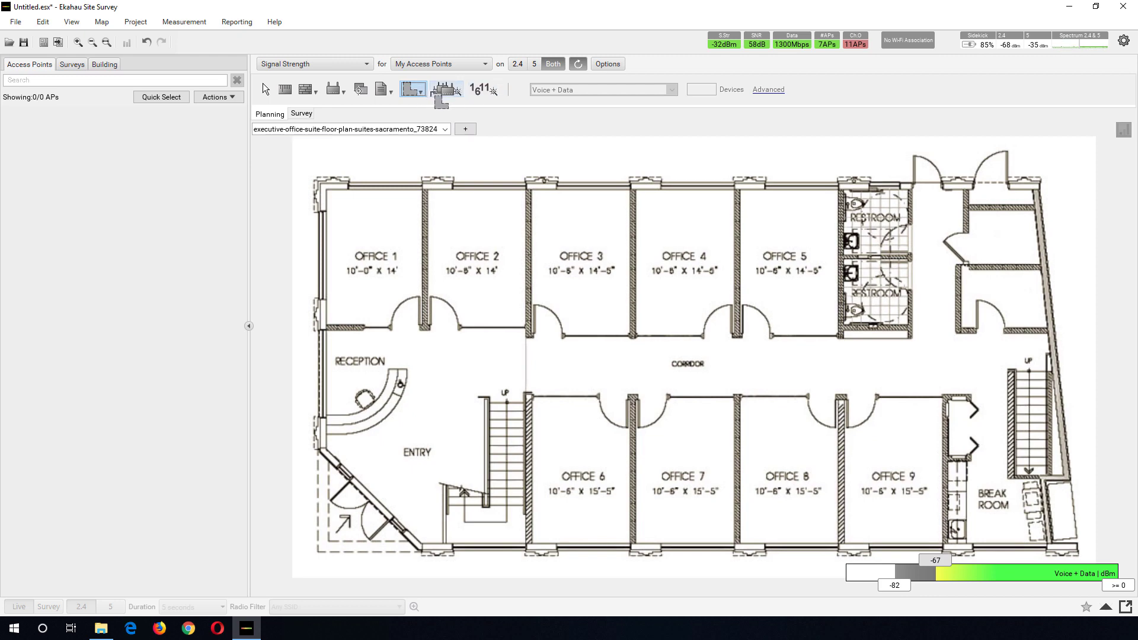
pyautogui.click(422, 92)
pyautogui.click(428, 108)
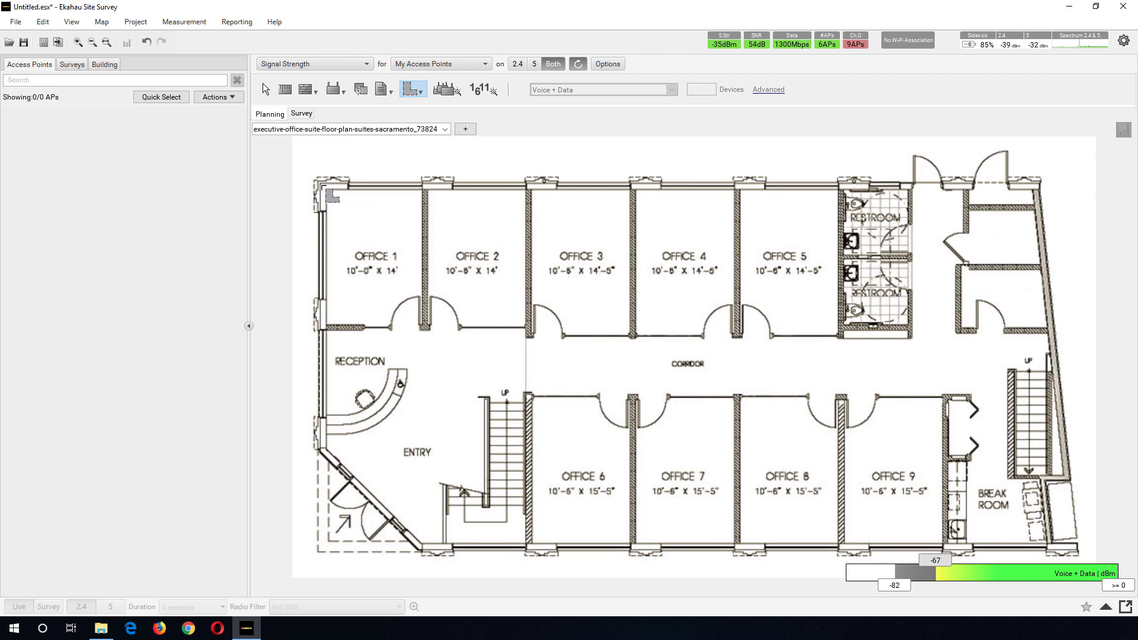
pyautogui.click(322, 185)
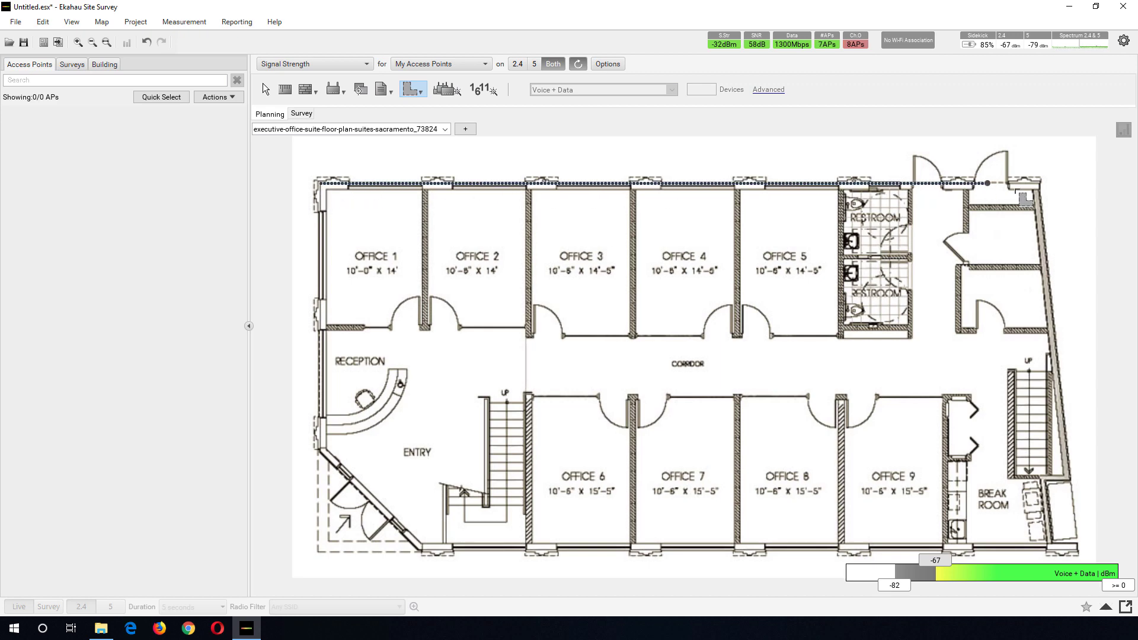
pyautogui.click(1039, 183)
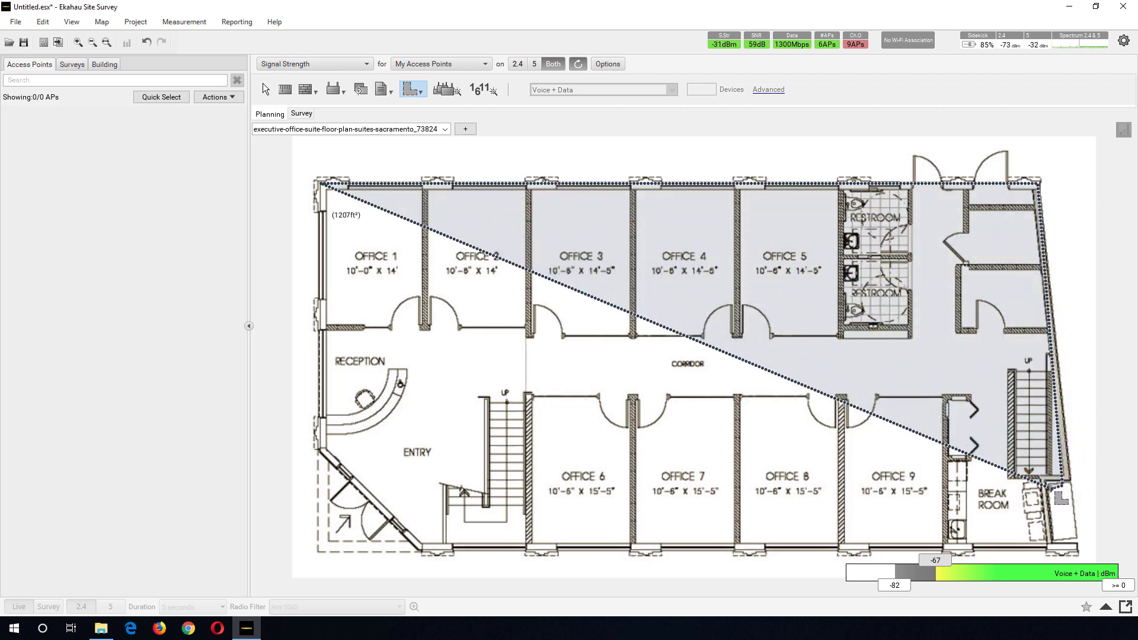
pyautogui.click(1048, 485)
pyautogui.click(1049, 545)
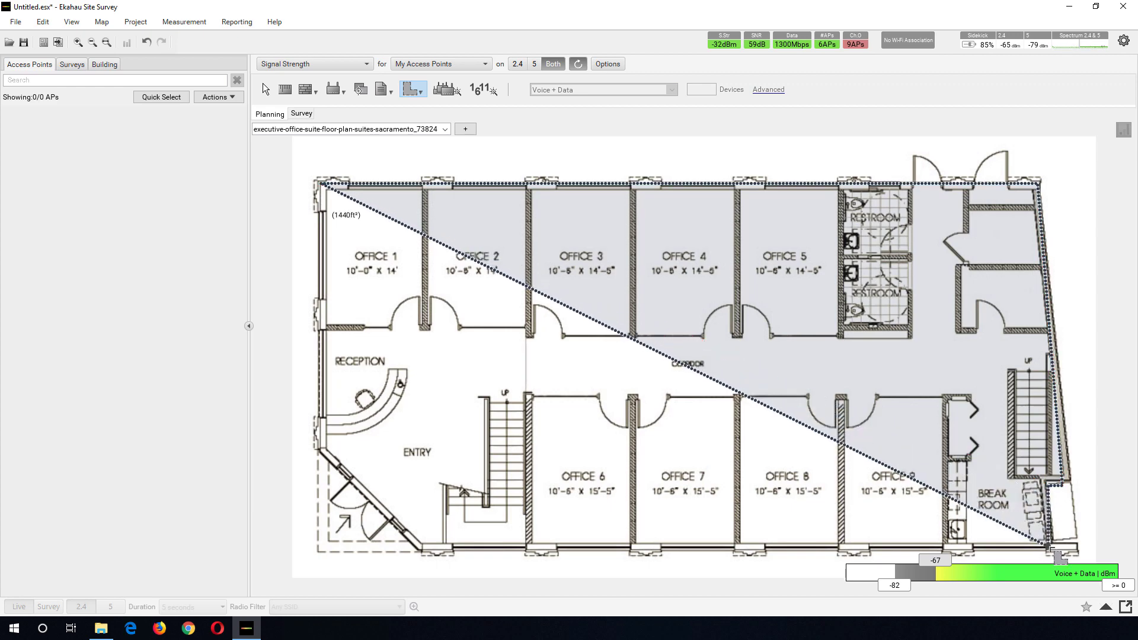
pyautogui.click(419, 546)
pyautogui.doubleClick(335, 470)
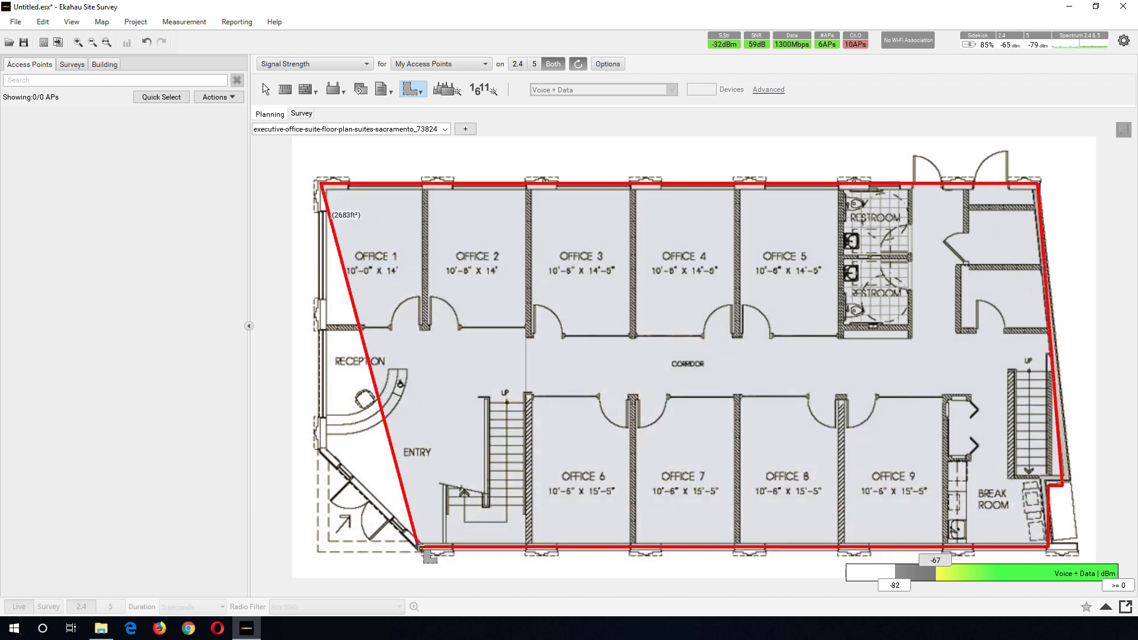
pyautogui.moveTo(342, 480); pyautogui.dragTo(329, 467)
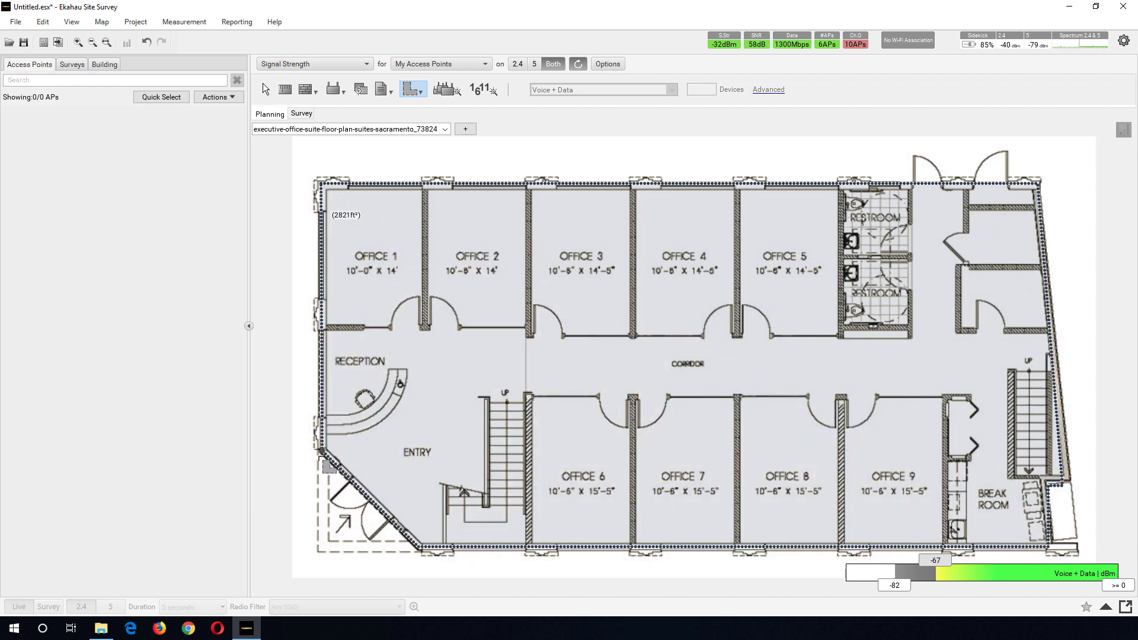
pyautogui.doubleClick(321, 457)
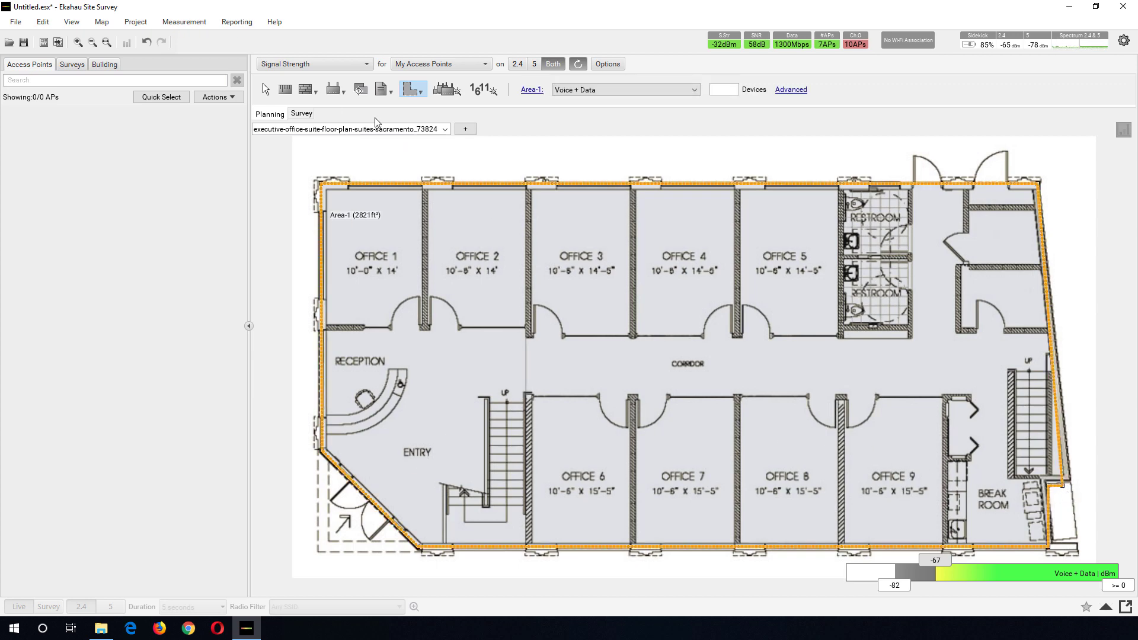
# Step: Move the coverage area outline slightly to the right and up on the floor plan
pyautogui.click(266, 91)
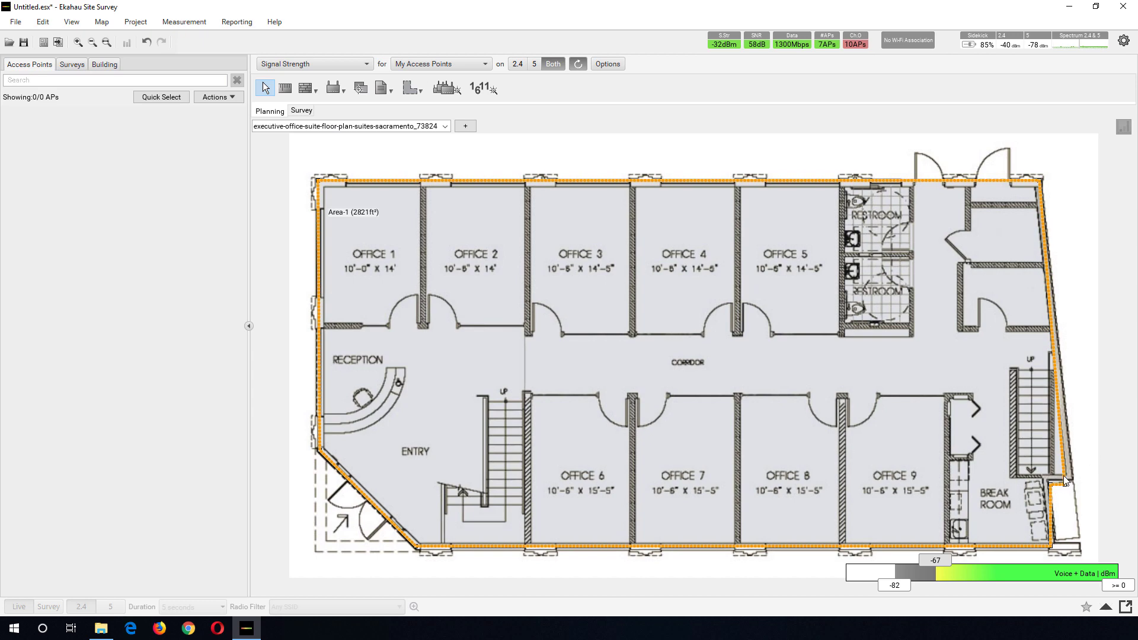
pyautogui.moveTo(1066, 490); pyautogui.dragTo(1074, 487)
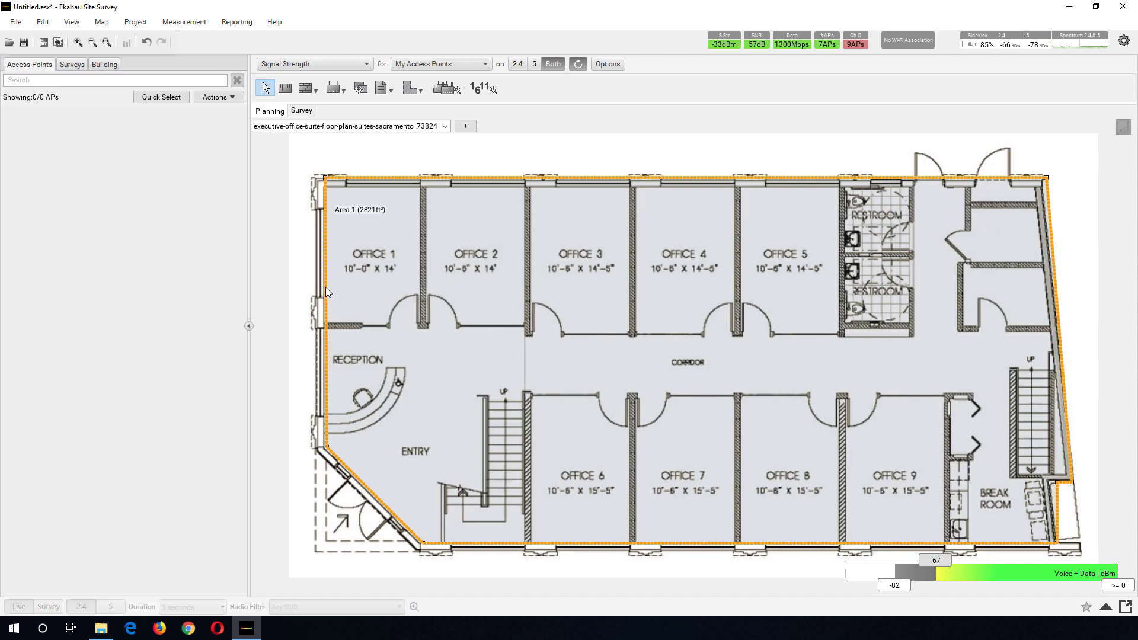
# Step: Nudge the coverage area slightly left and down, and set its coverage profile to High Speed Connectivity
pyautogui.moveTo(325, 287); pyautogui.dragTo(322, 289)
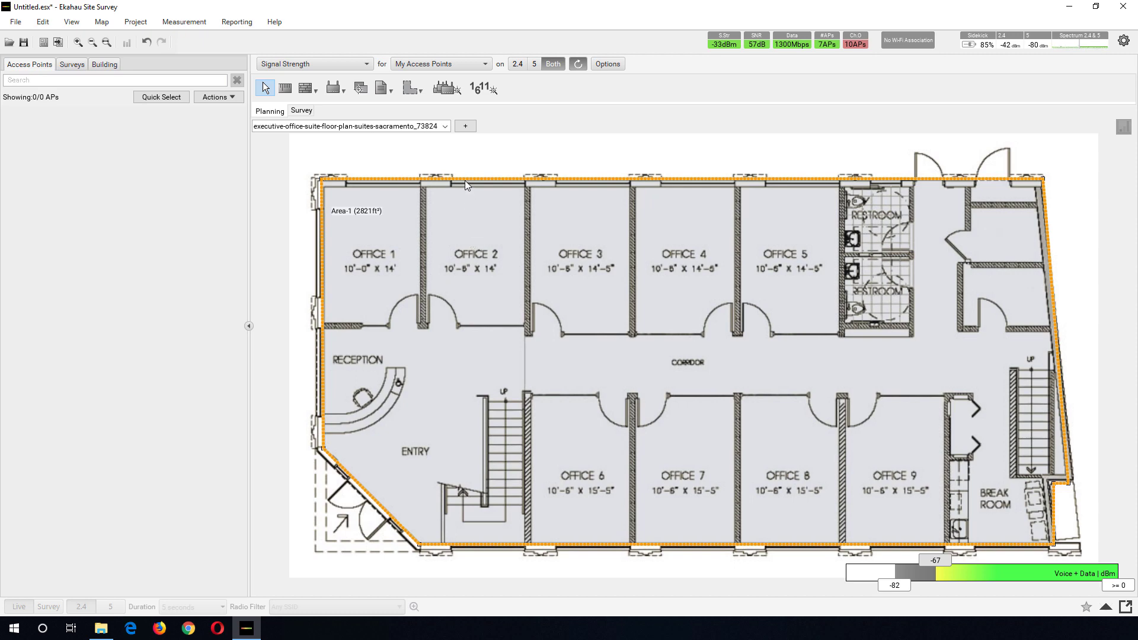
pyautogui.rightClick(322, 255)
pyautogui.click(336, 262)
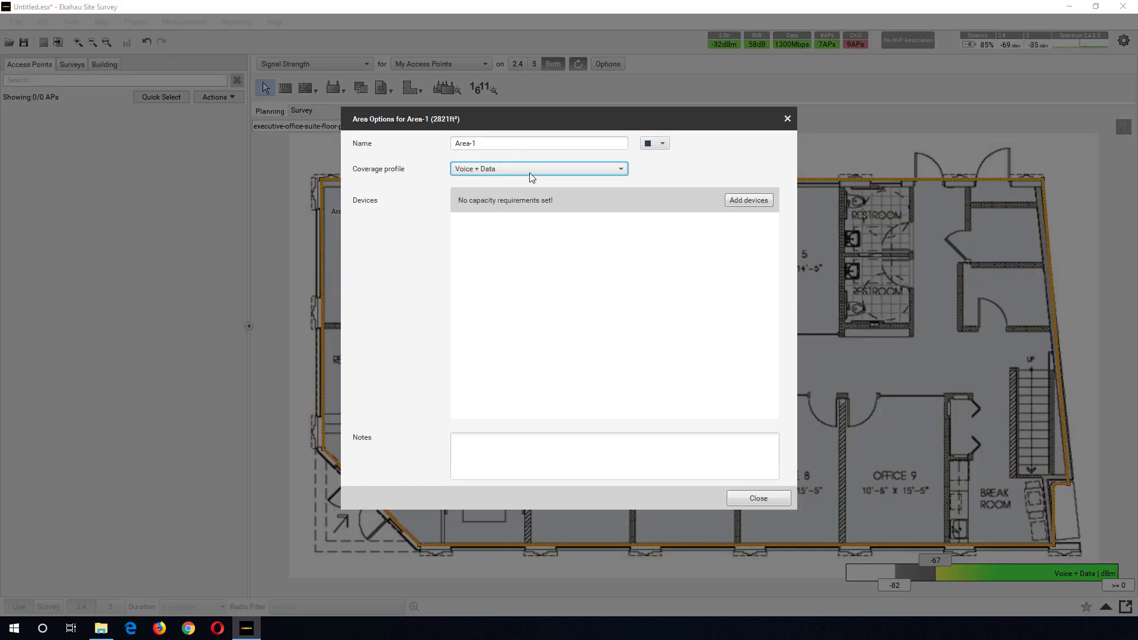
pyautogui.click(545, 176)
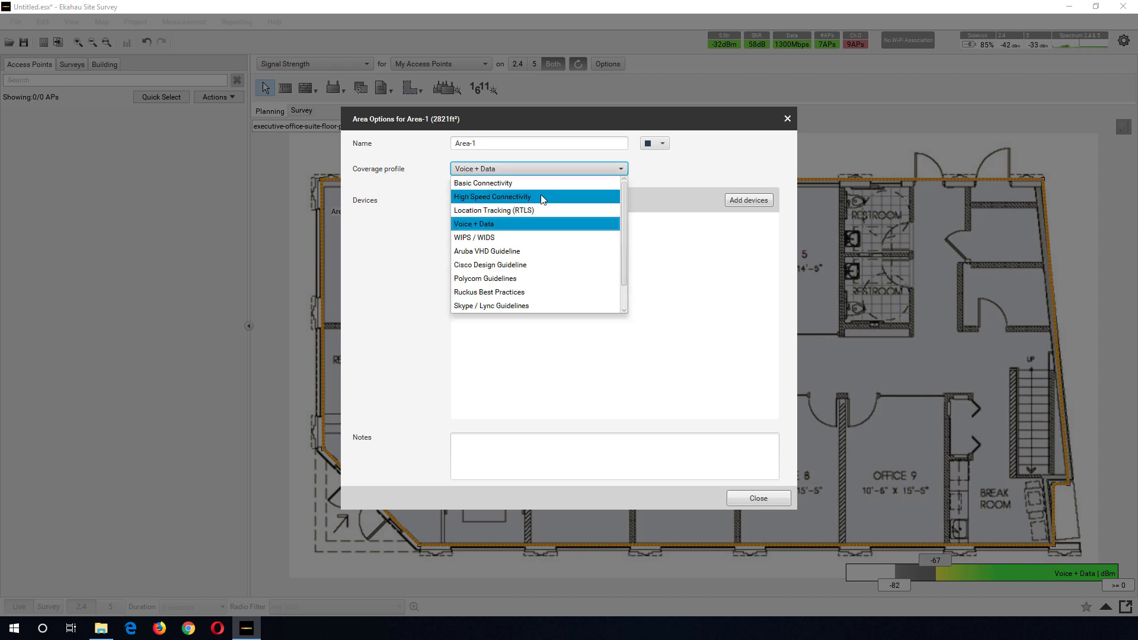
pyautogui.click(543, 196)
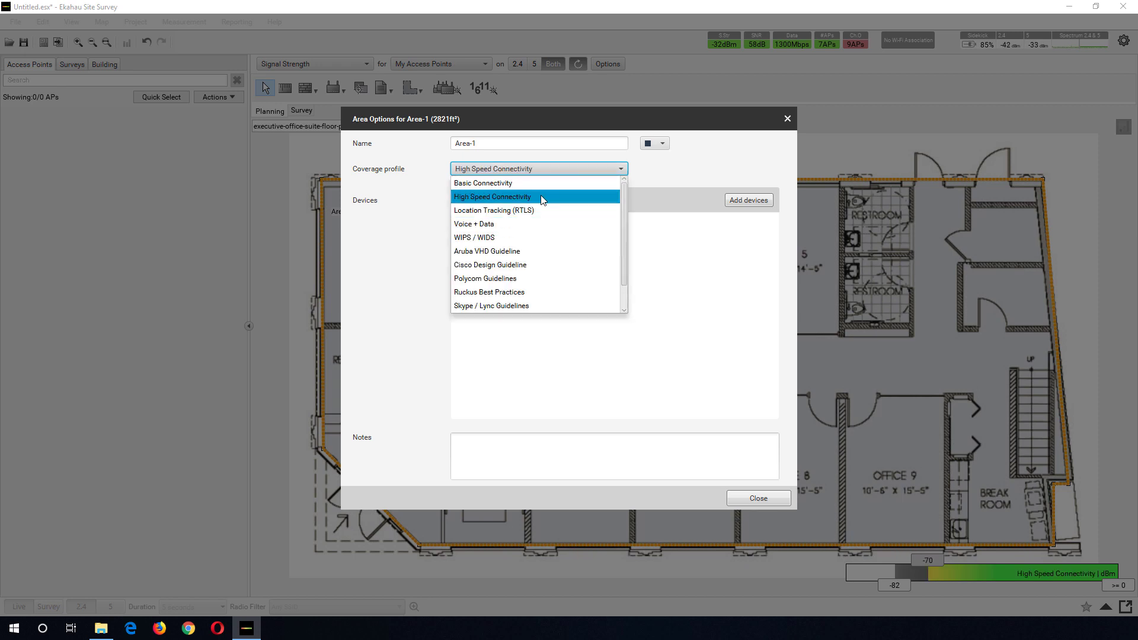
# Step: Add 35 Generic Laptop devices with the High SLA (4 Mbps) usage profile to Area-1's capacity requirements
pyautogui.click(756, 200)
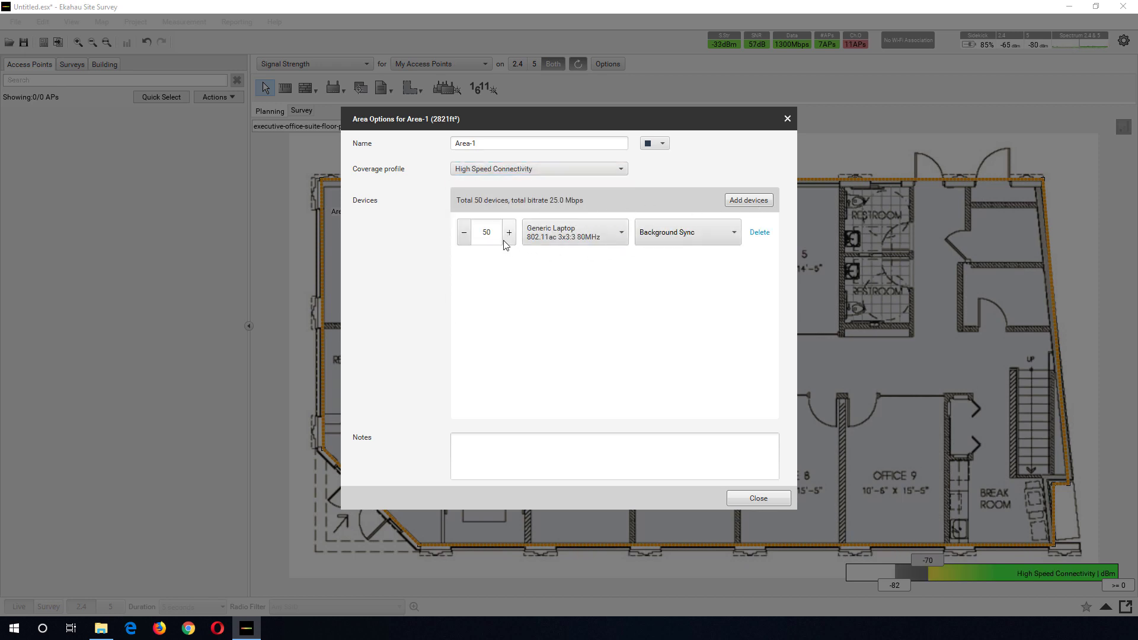
pyautogui.moveTo(497, 227); pyautogui.dragTo(471, 232)
pyautogui.write('35')
pyautogui.click(660, 234)
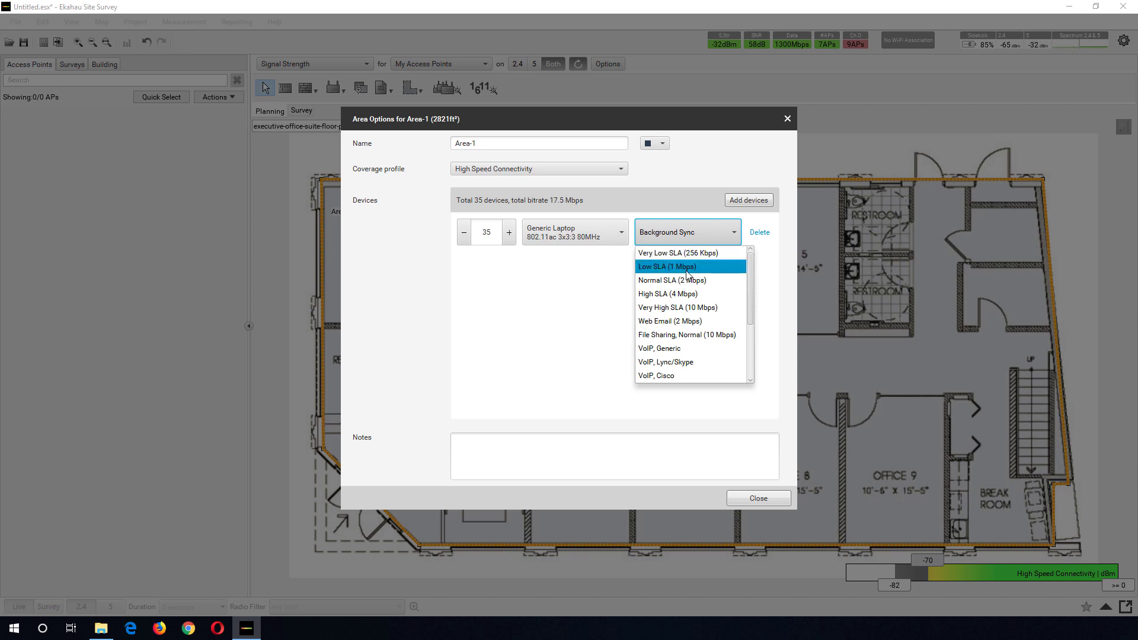
pyautogui.click(709, 292)
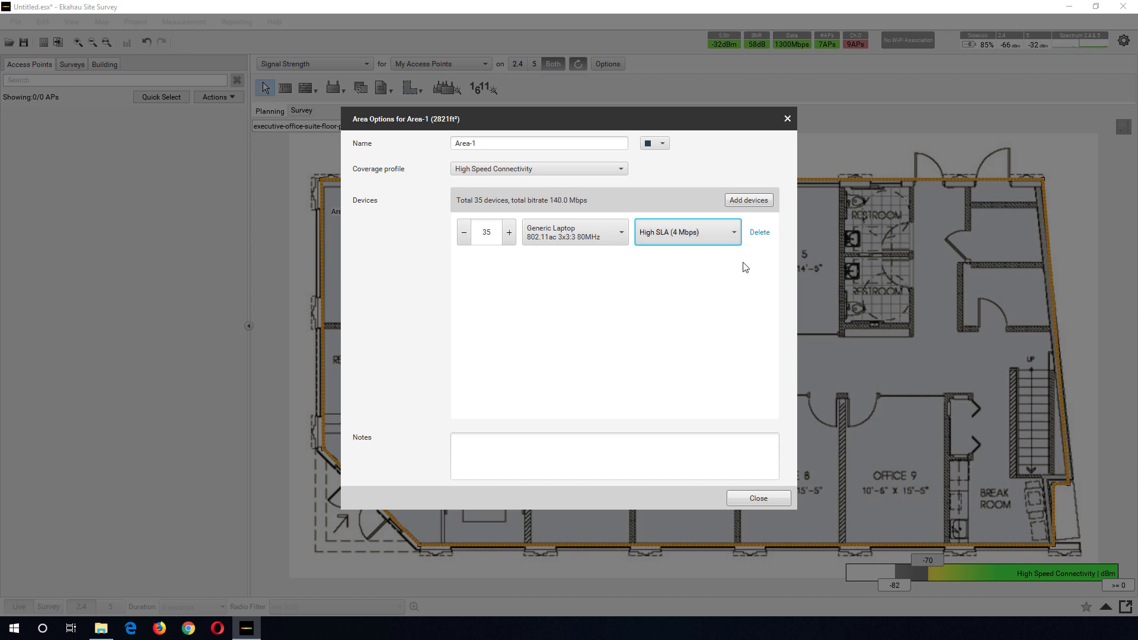
# Step: Add 25 Generic Tablet devices with the Low SLA (1 Mbps) usage profile to the area's capacity requirements
pyautogui.click(744, 202)
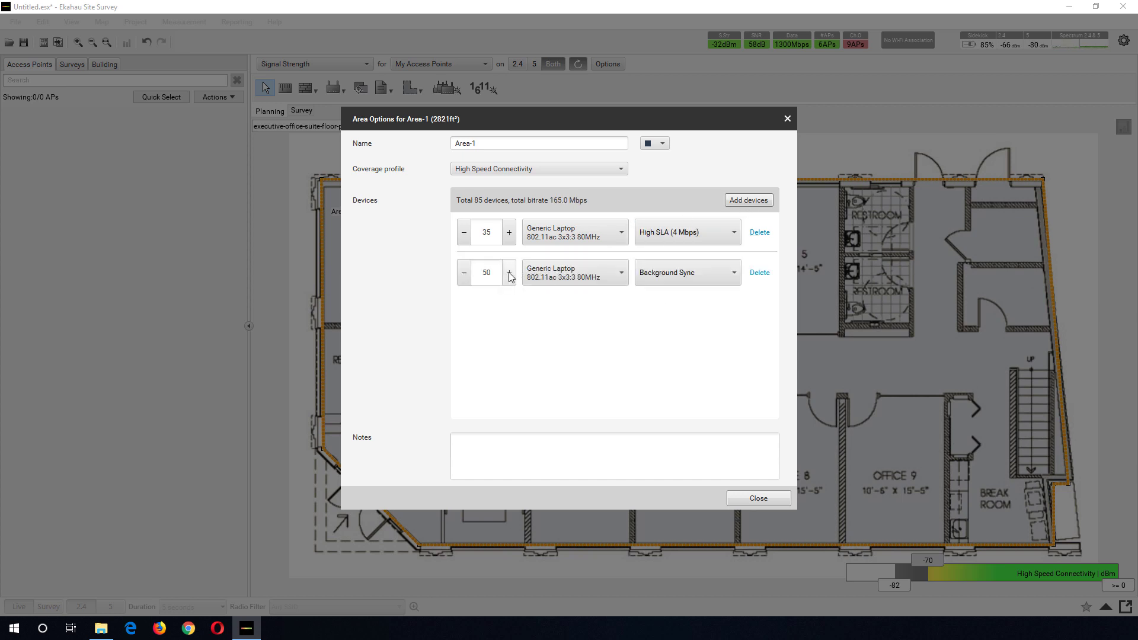
pyautogui.doubleClick(485, 273)
pyautogui.write('25')
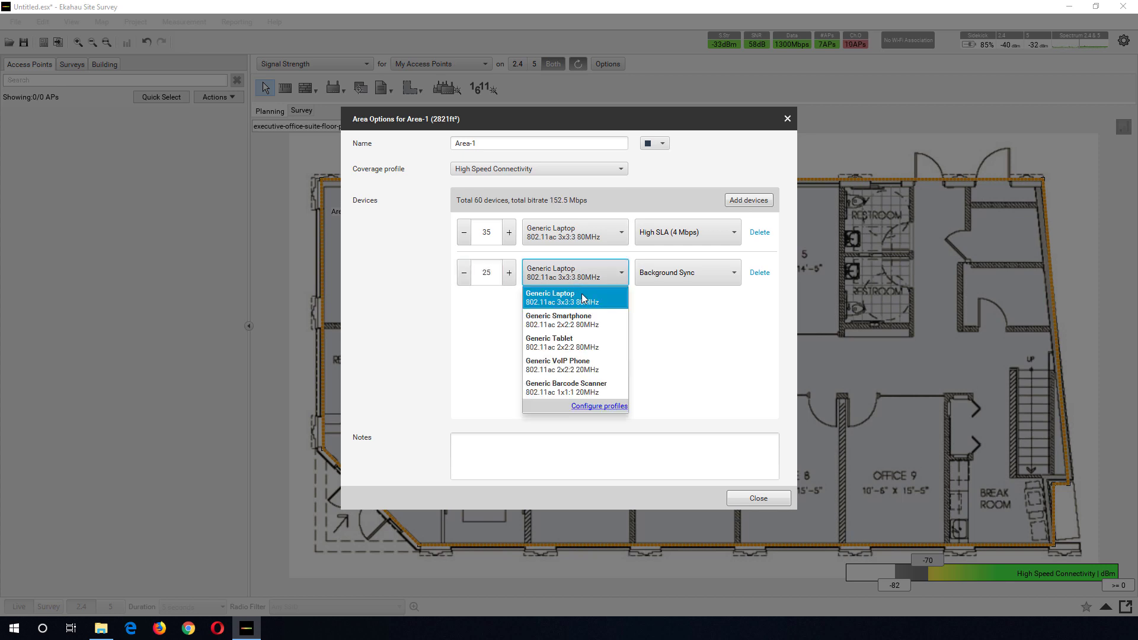
pyautogui.click(595, 345)
pyautogui.click(673, 292)
pyautogui.click(674, 307)
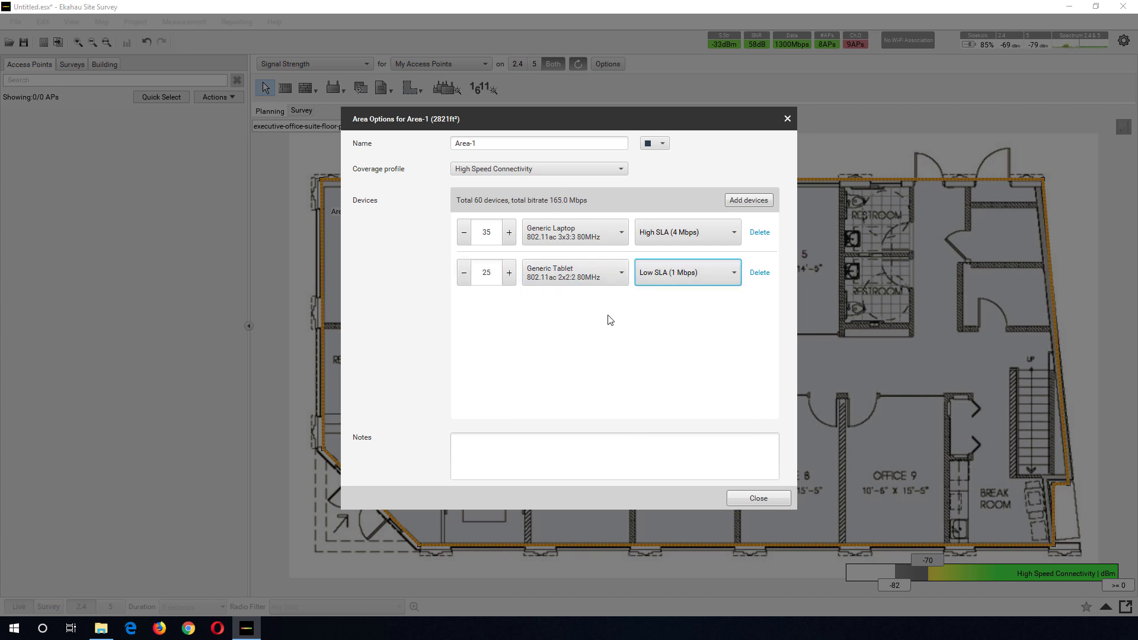
# Step: Add 35 Generic Smartphone devices with the Low SLA (1 Mbps) usage profile to the area's capacity requirements
pyautogui.click(753, 202)
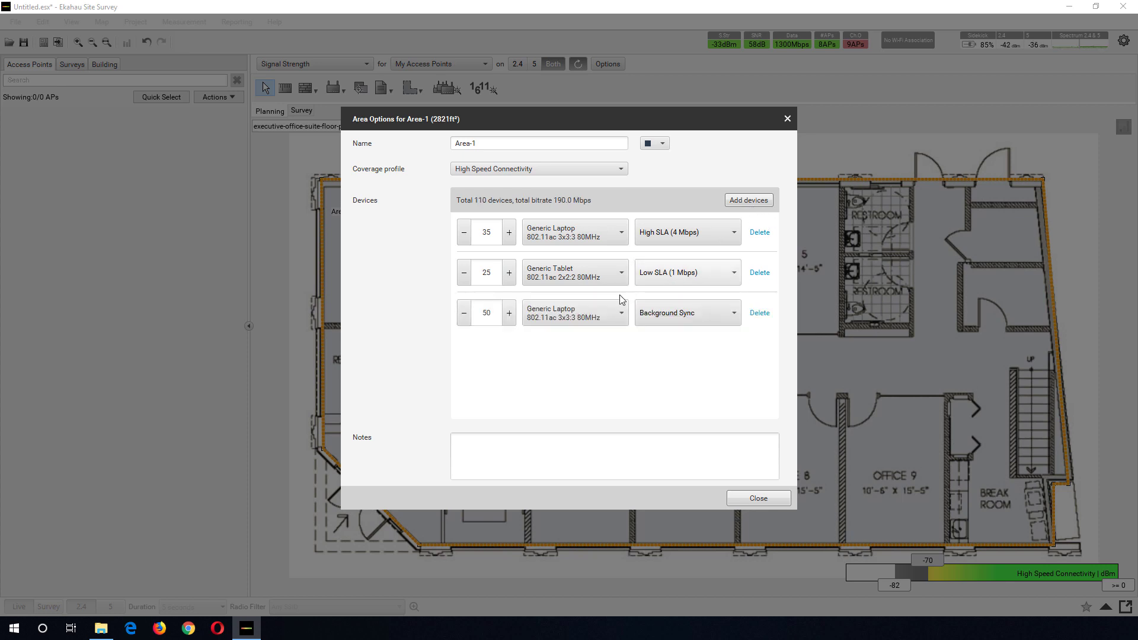
pyautogui.doubleClick(487, 313)
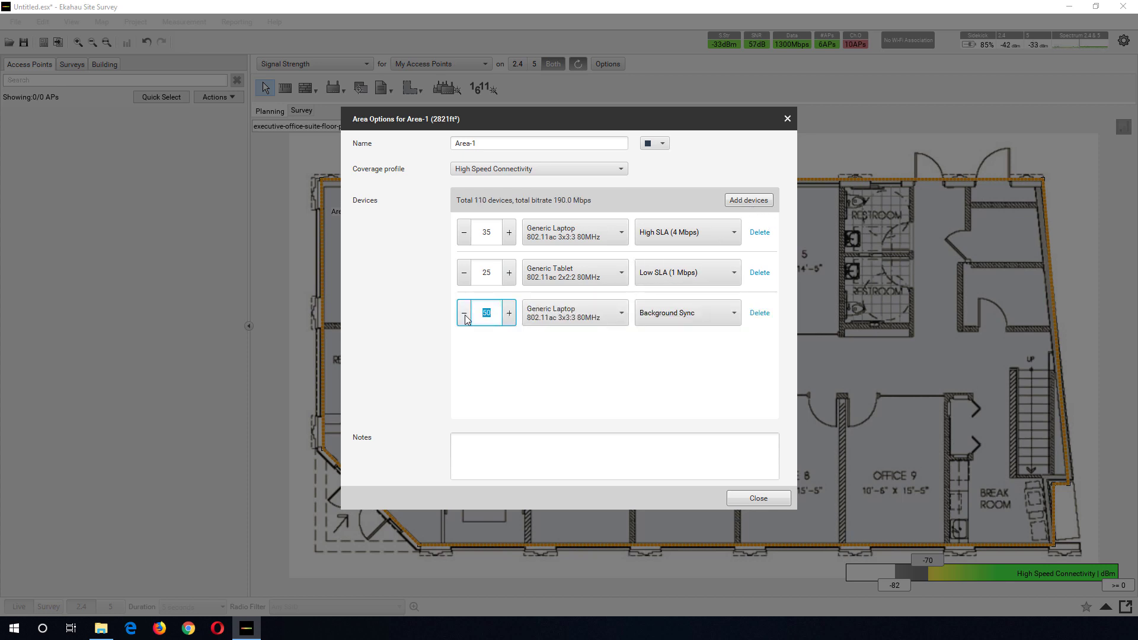
pyautogui.write('3')
pyautogui.click(578, 320)
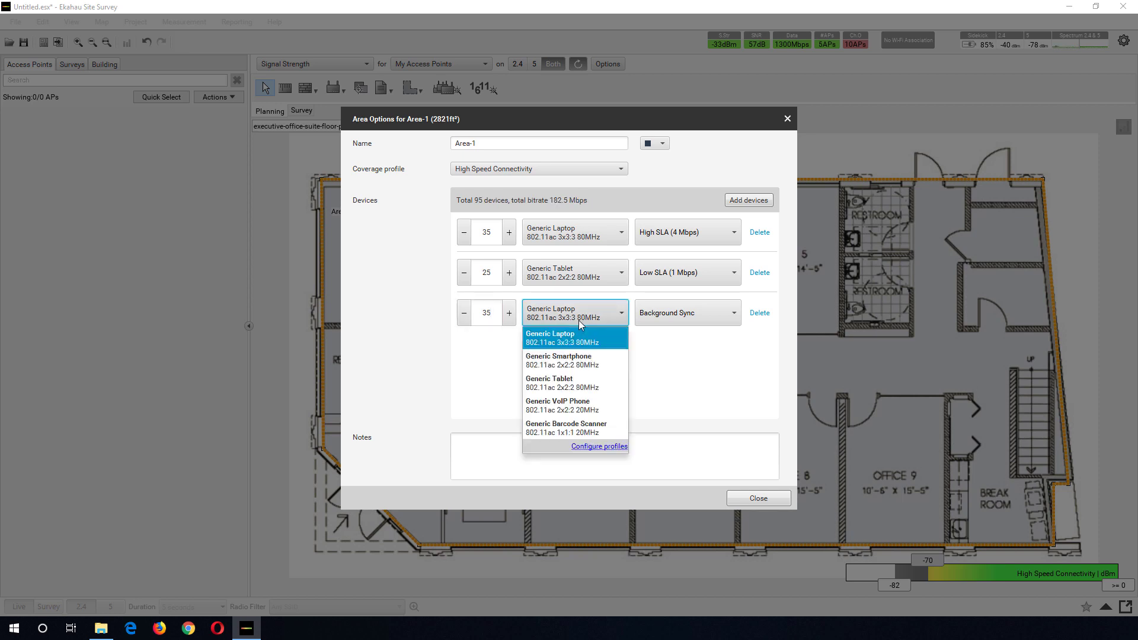
pyautogui.click(606, 357)
pyautogui.click(681, 323)
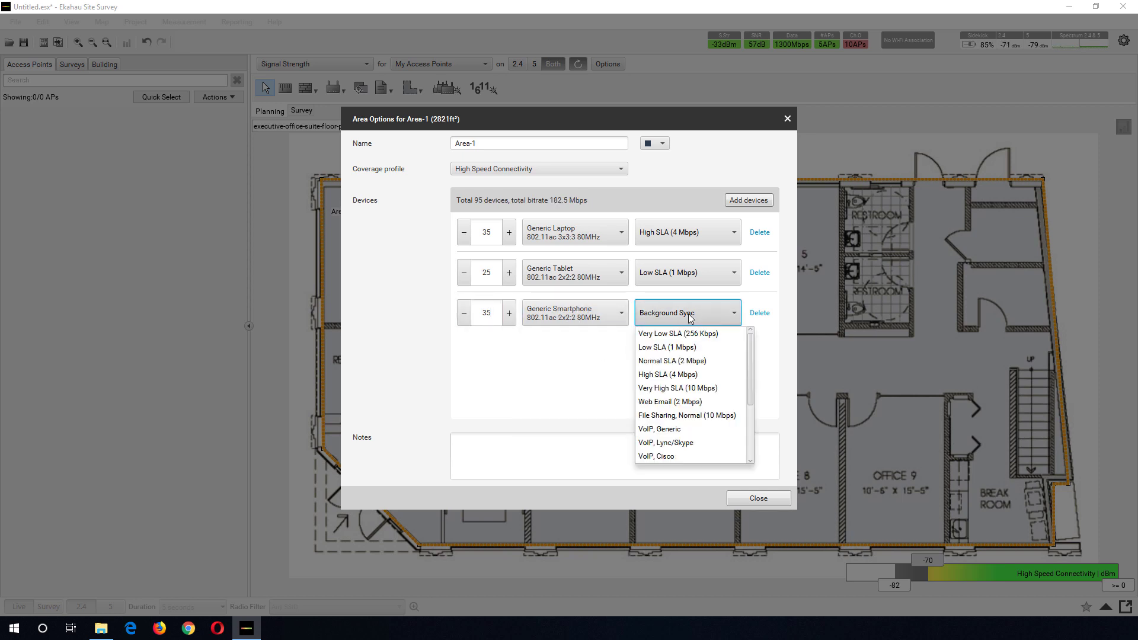
pyautogui.click(685, 348)
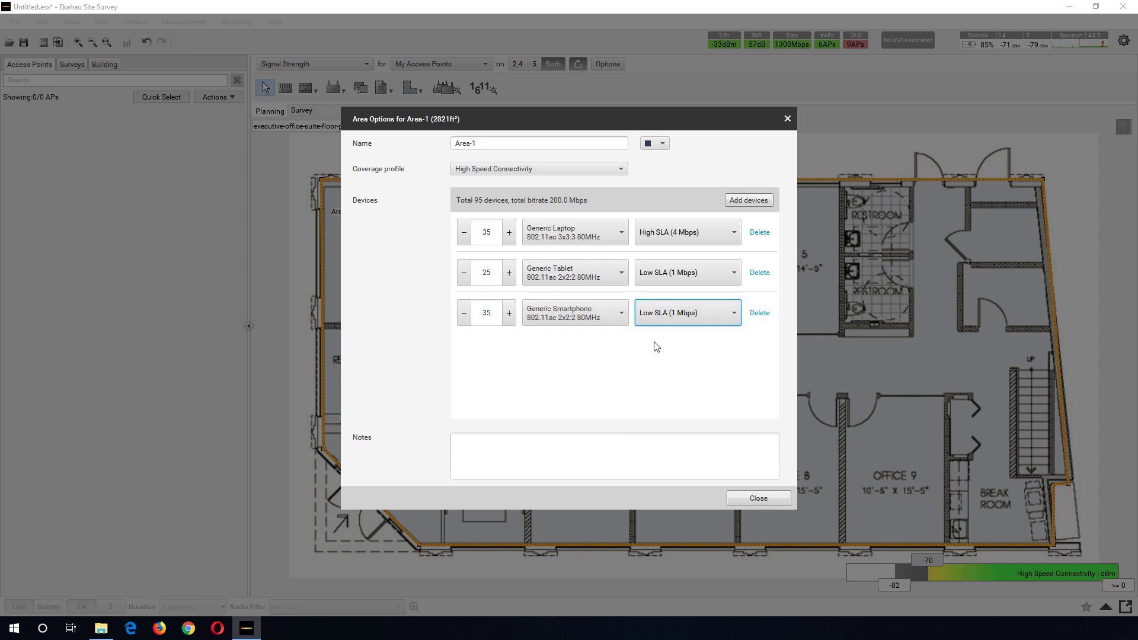
# Step: Add another 35 Generic Smartphone devices with the Background Sync usage profile and close the area options
pyautogui.click(744, 201)
pyautogui.doubleClick(499, 356)
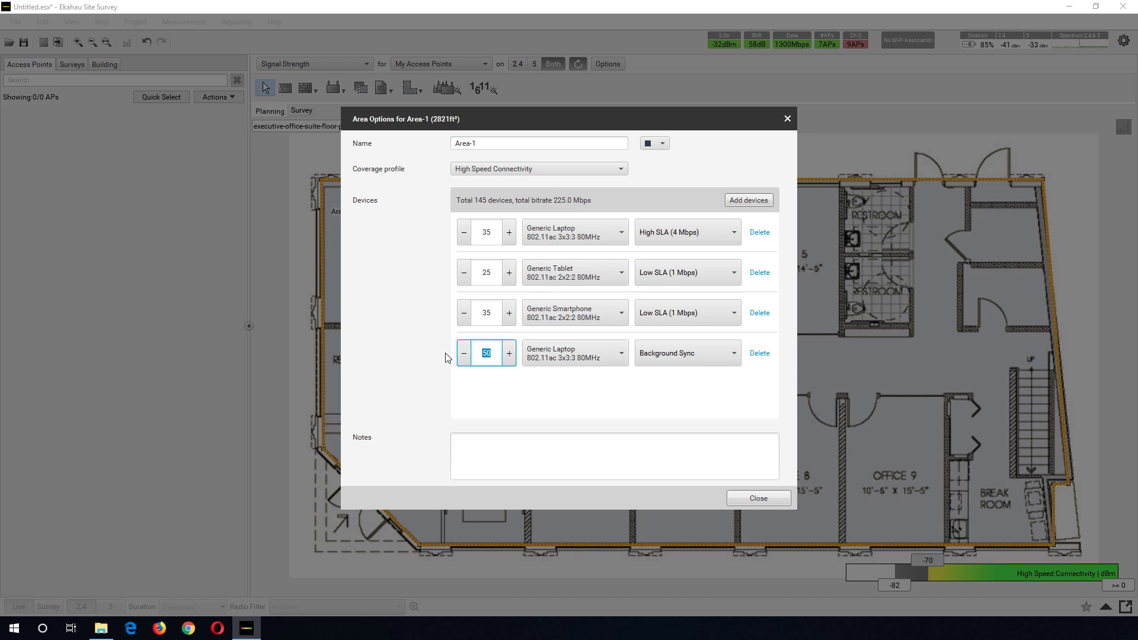
pyautogui.write('35')
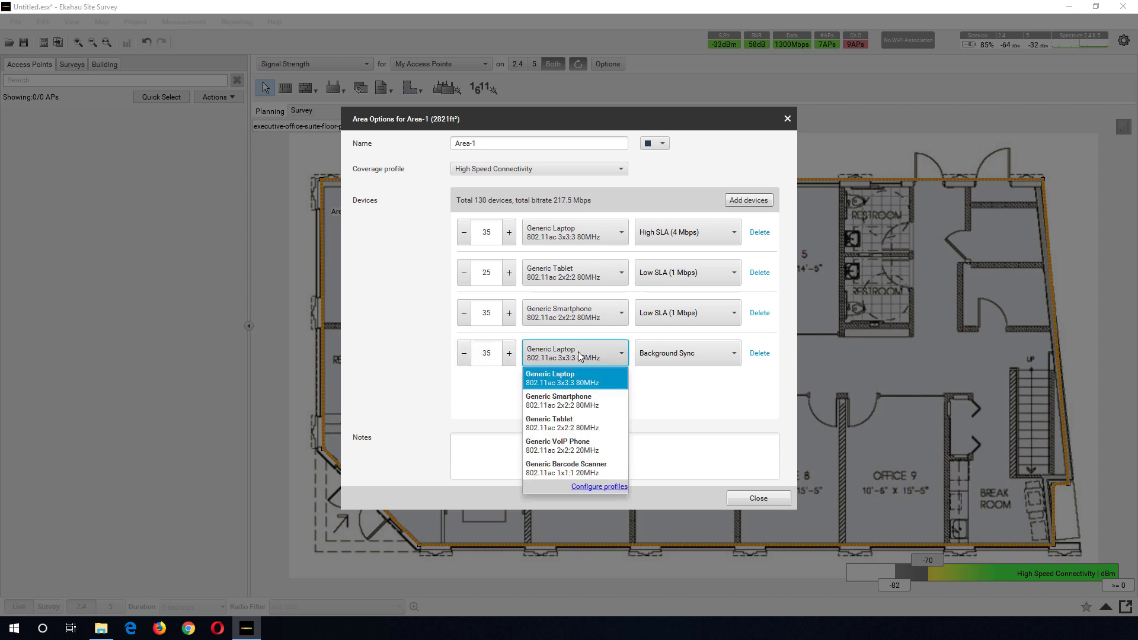
pyautogui.click(580, 355)
pyautogui.click(574, 399)
pyautogui.click(573, 405)
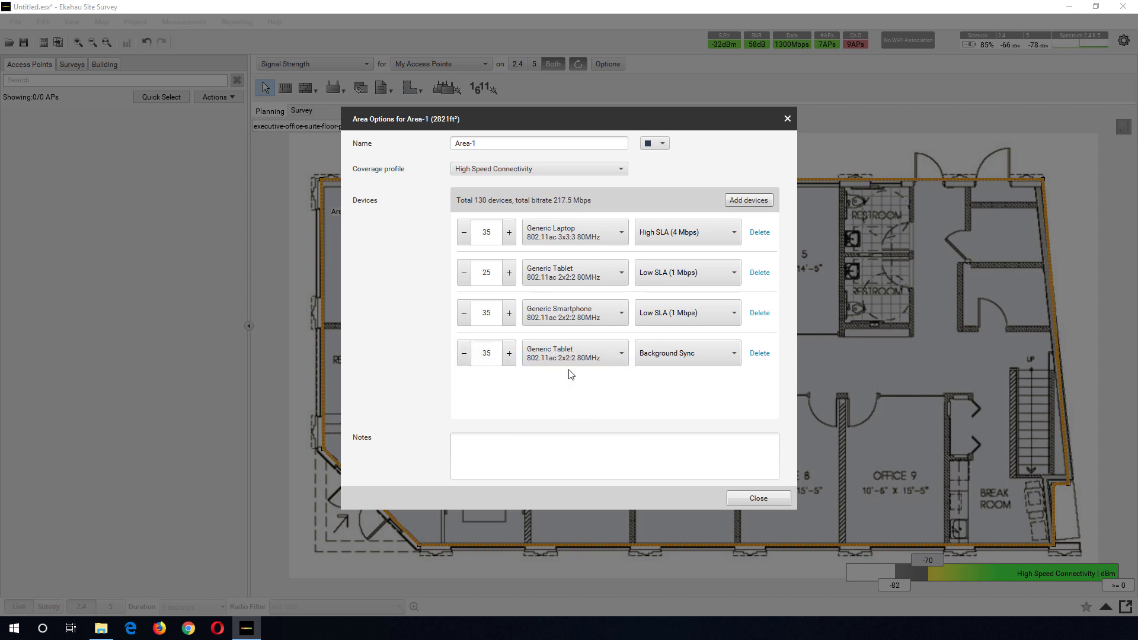
pyautogui.click(572, 359)
pyautogui.click(571, 401)
pyautogui.click(657, 360)
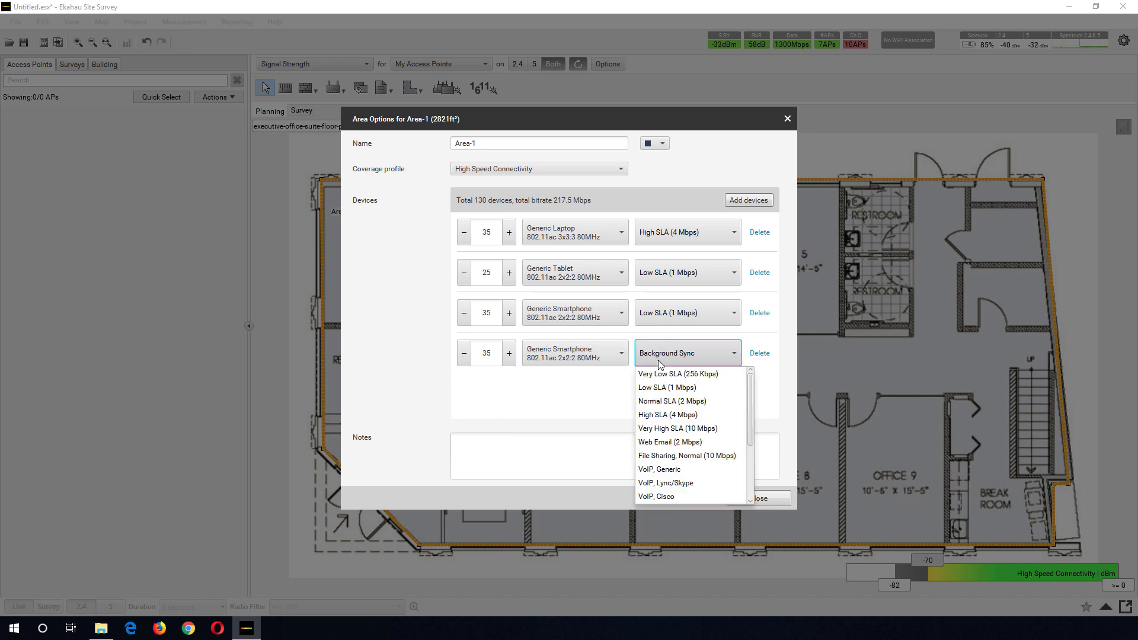
pyautogui.click(594, 394)
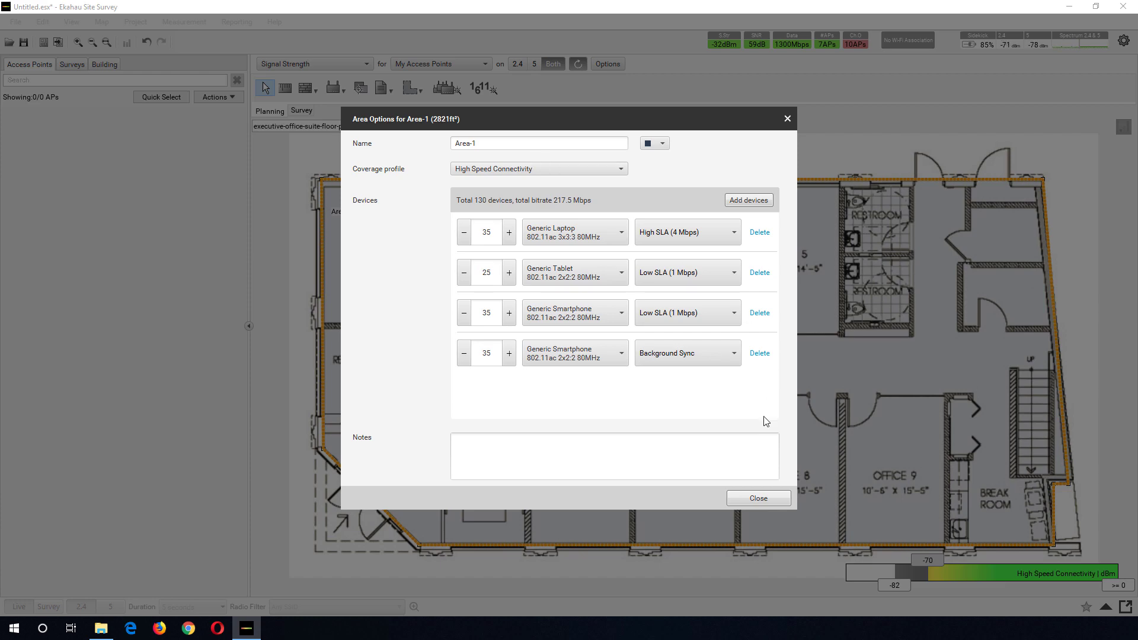
pyautogui.click(759, 498)
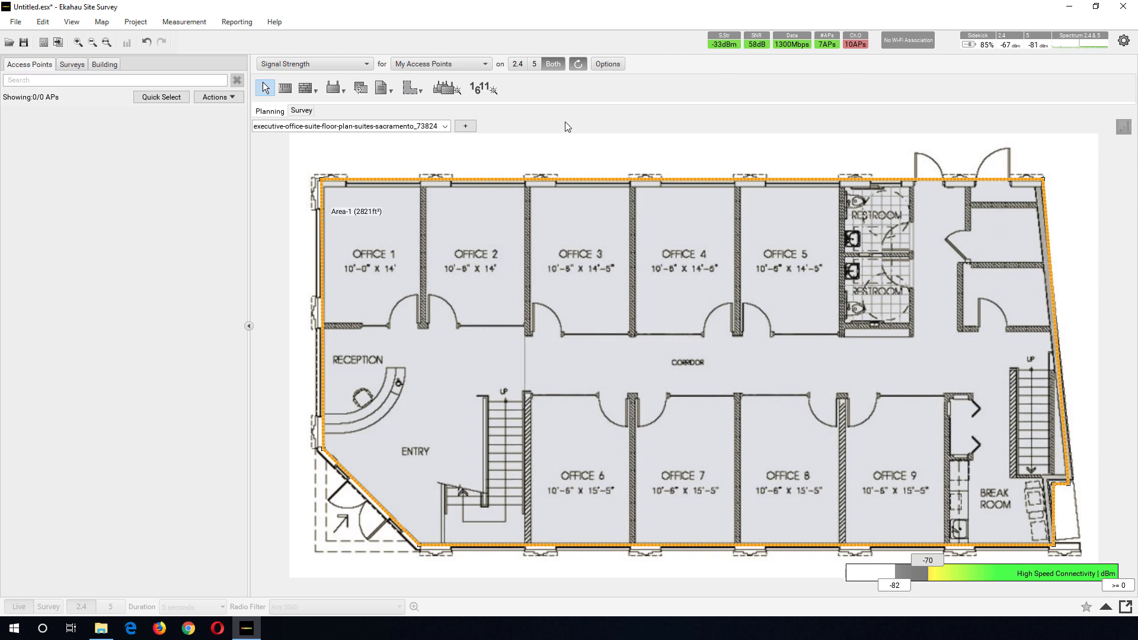
# Step: Draw Wall, Dry (3.0dB) segments along the building's outer walls, following the slanted side, break room notch and angled entry
pyautogui.click(308, 89)
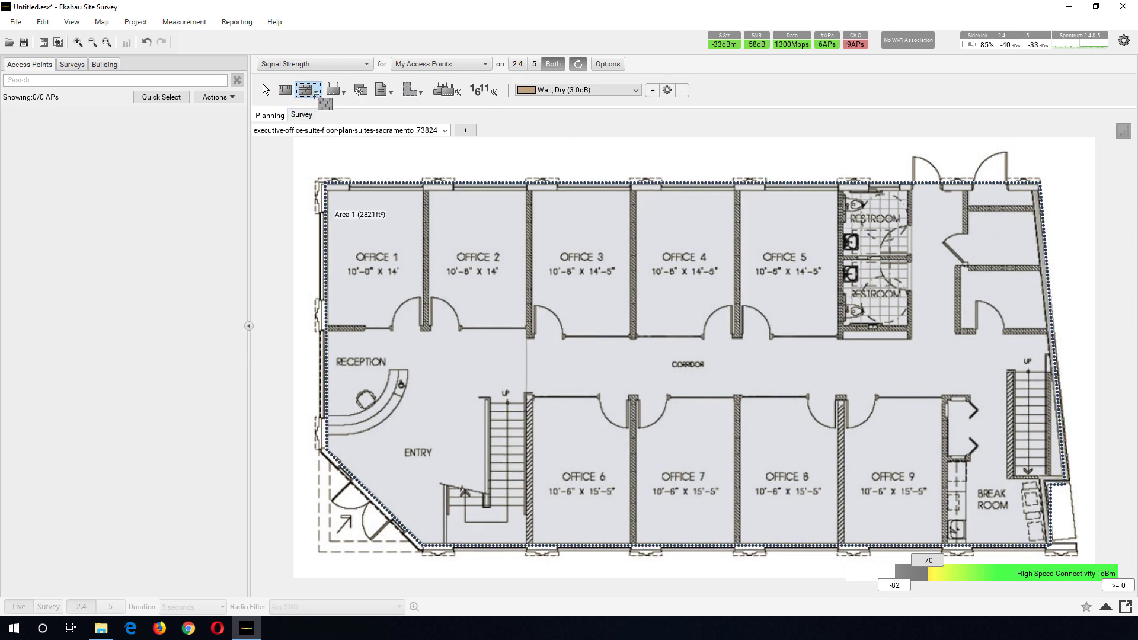
pyautogui.click(316, 93)
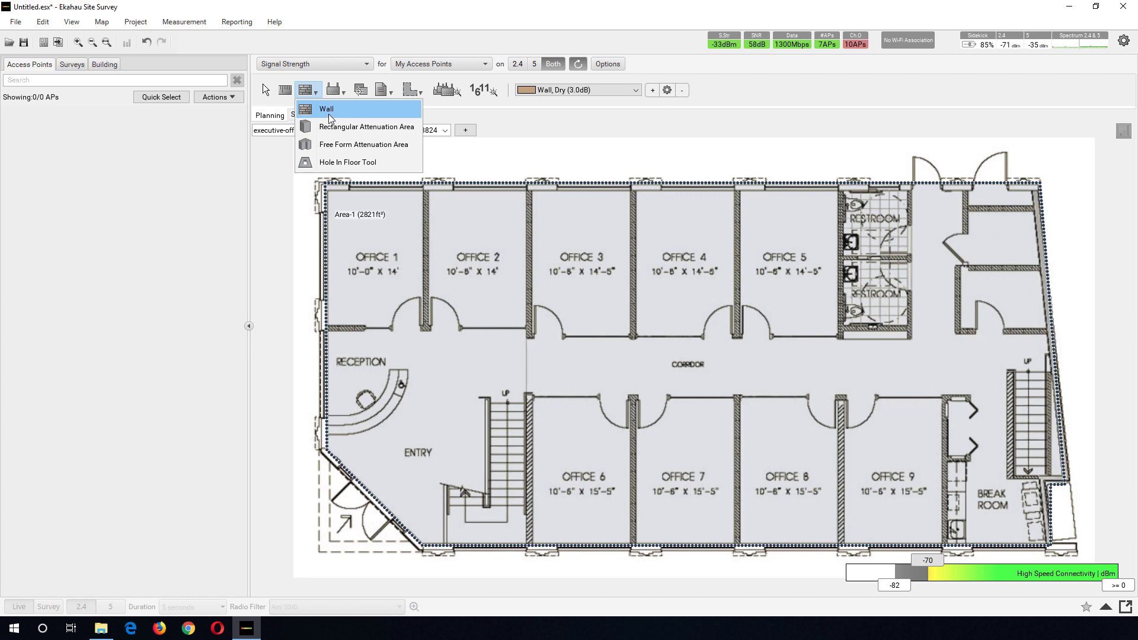
pyautogui.click(329, 109)
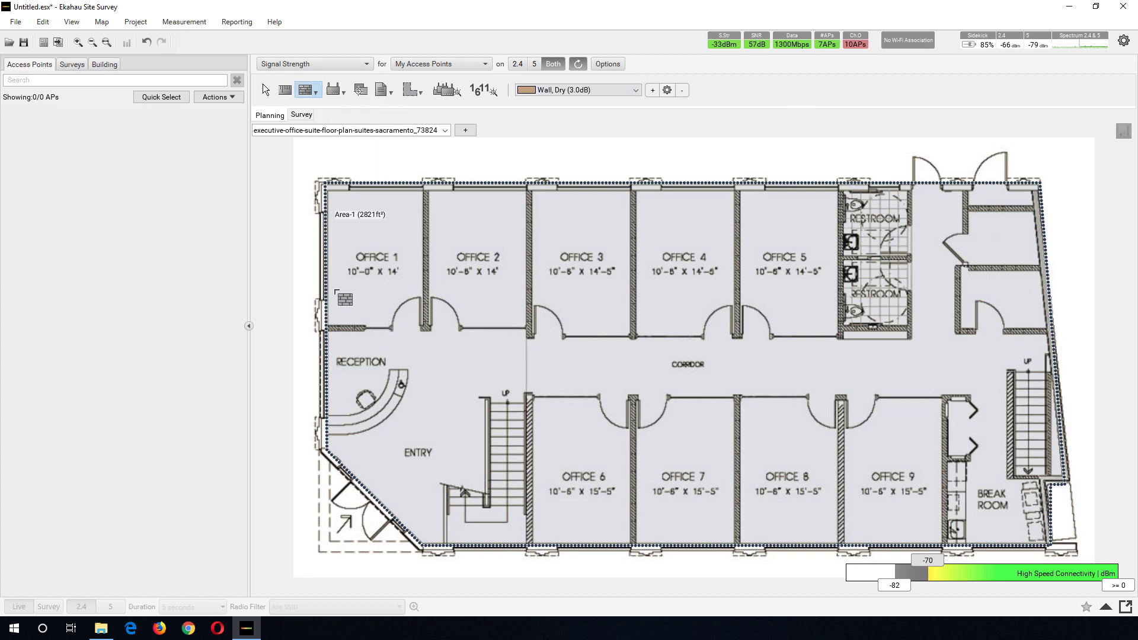
pyautogui.click(332, 188)
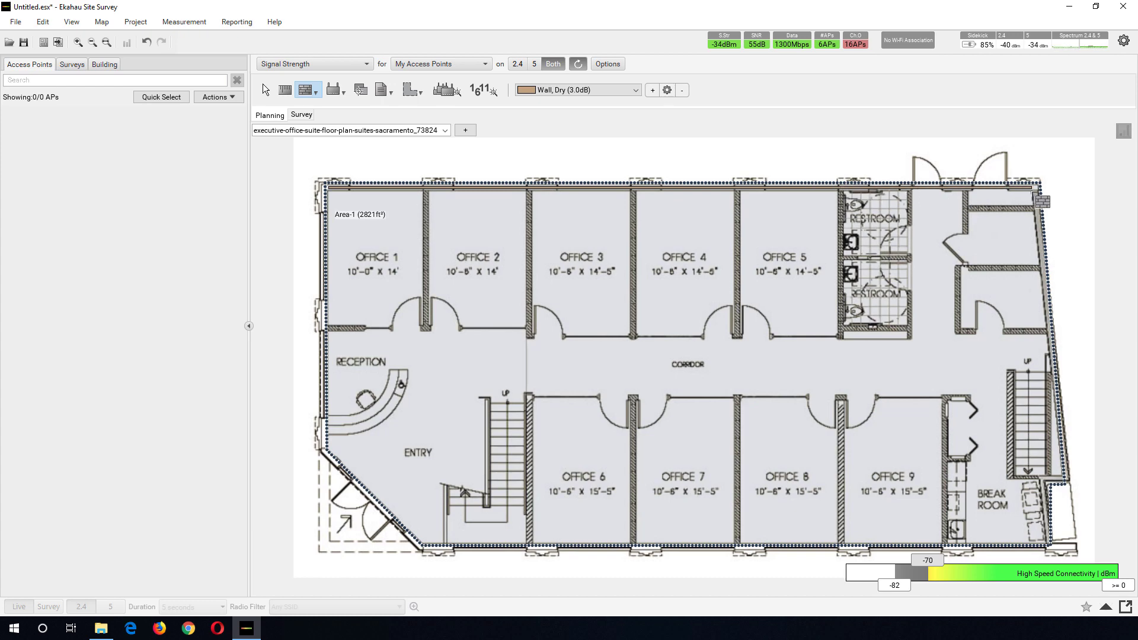
pyautogui.click(1036, 188)
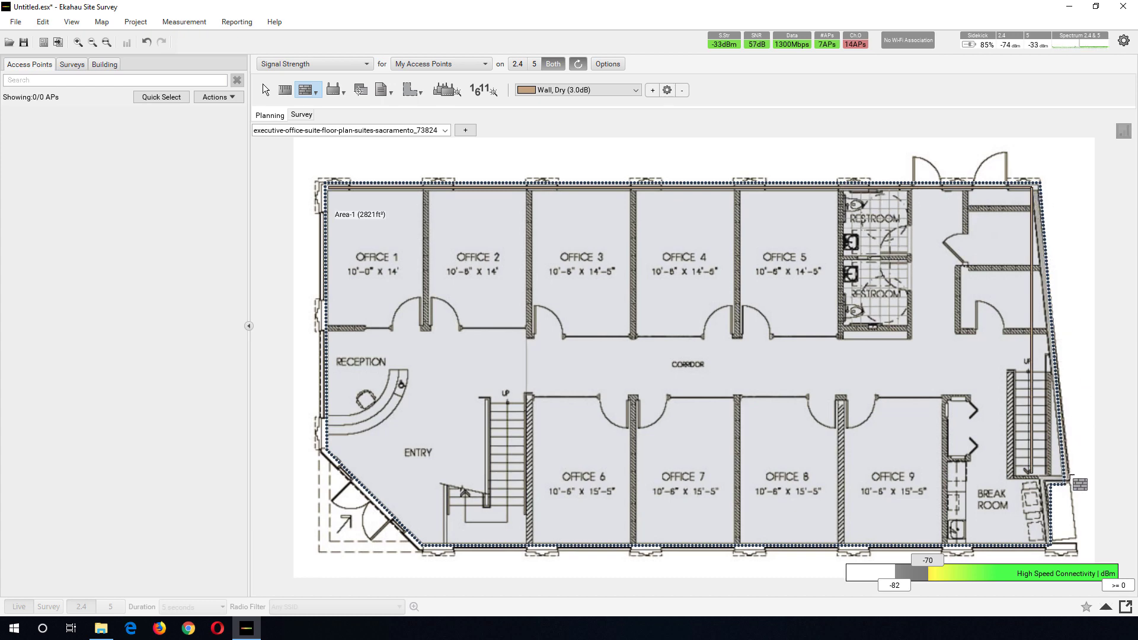
pyautogui.press('alt')
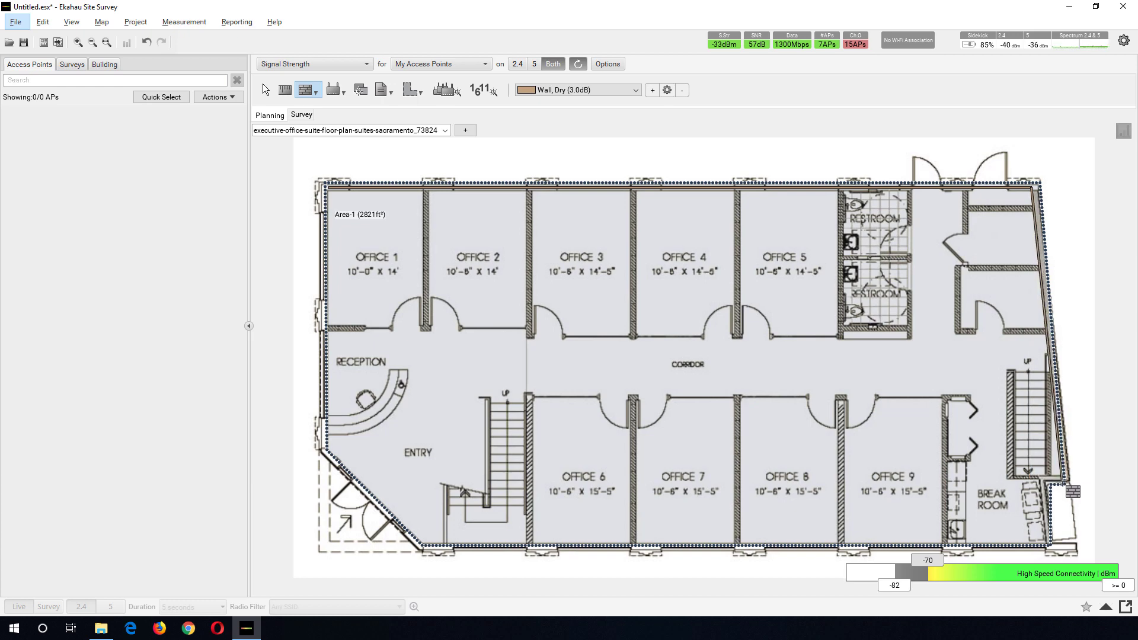
pyautogui.press('alt')
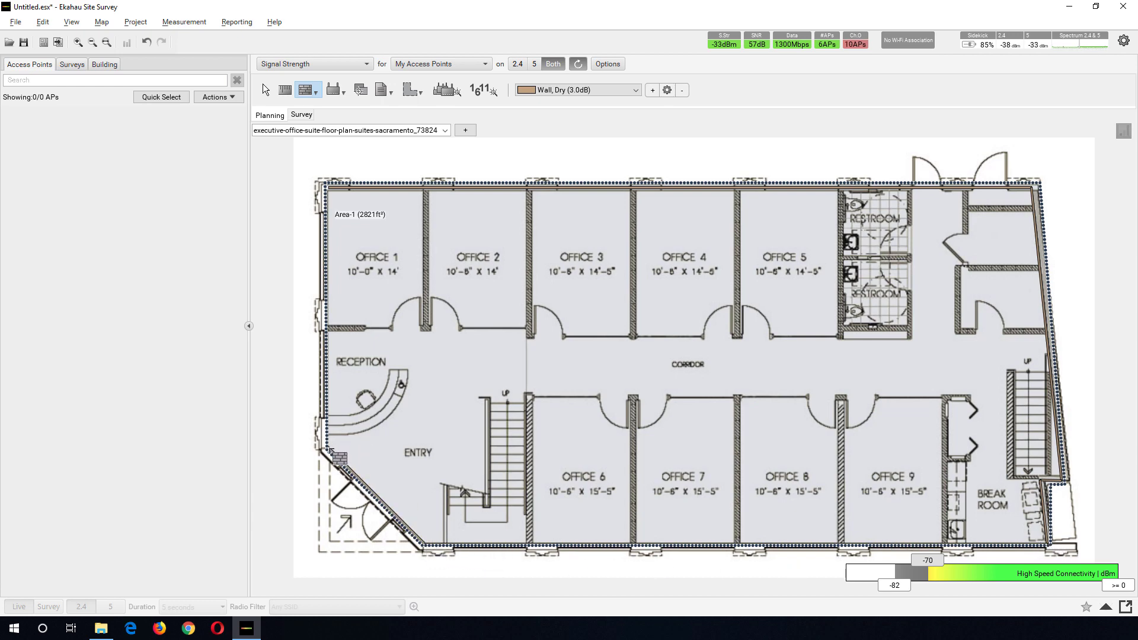
pyautogui.click(328, 449)
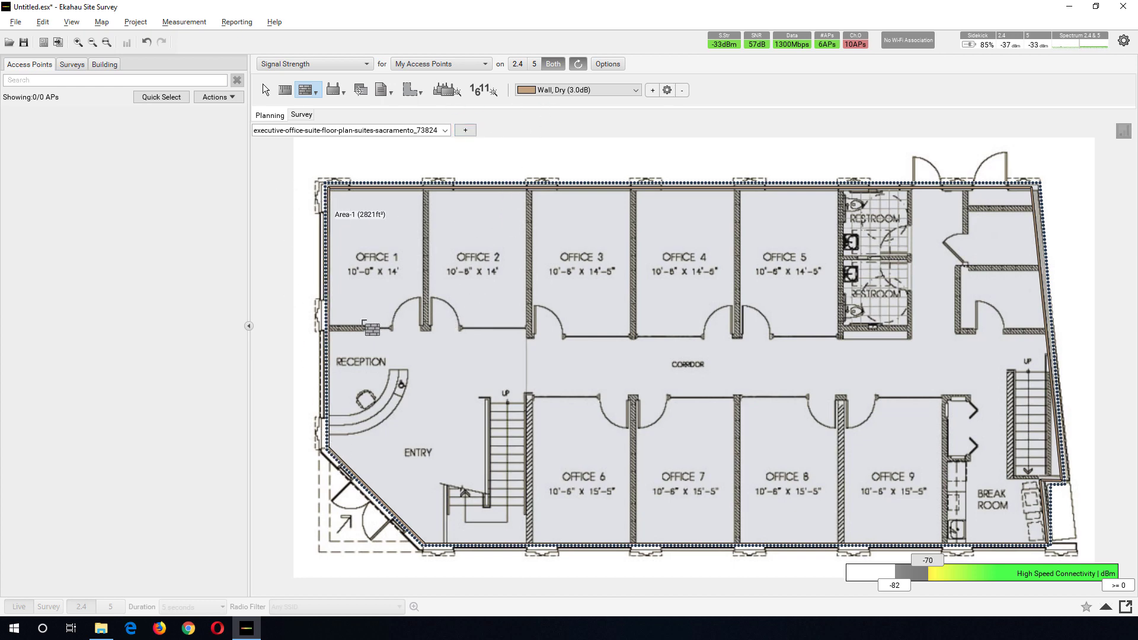
# Step: Draw dry walls along the reception and corridor side of Offices 1 to 5 and around the restrooms
pyautogui.click(330, 328)
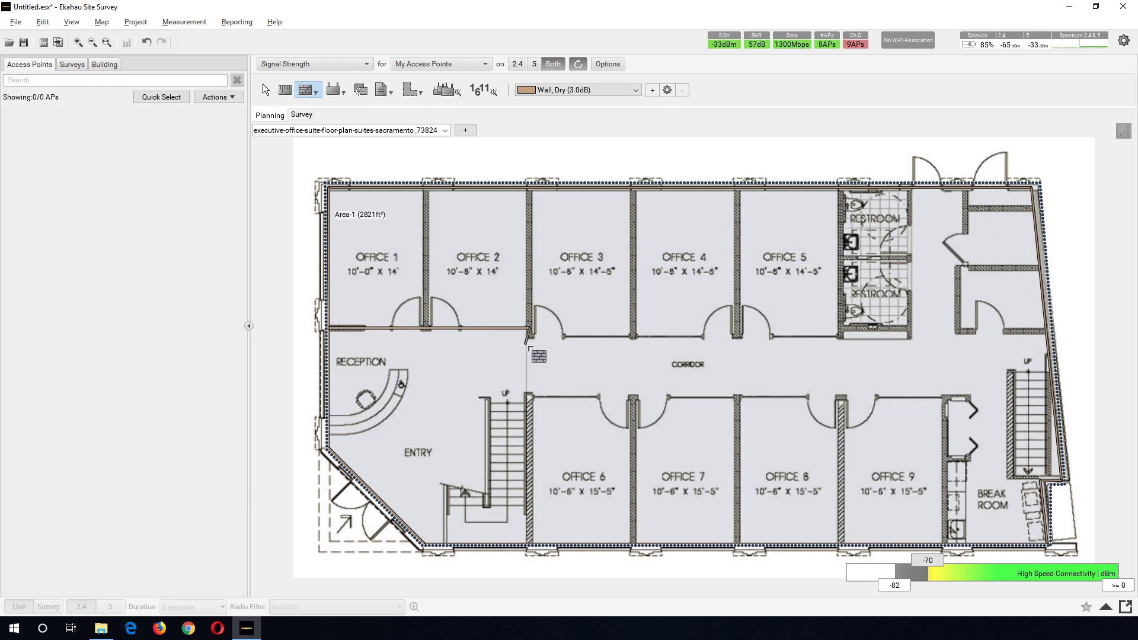
pyautogui.click(530, 341)
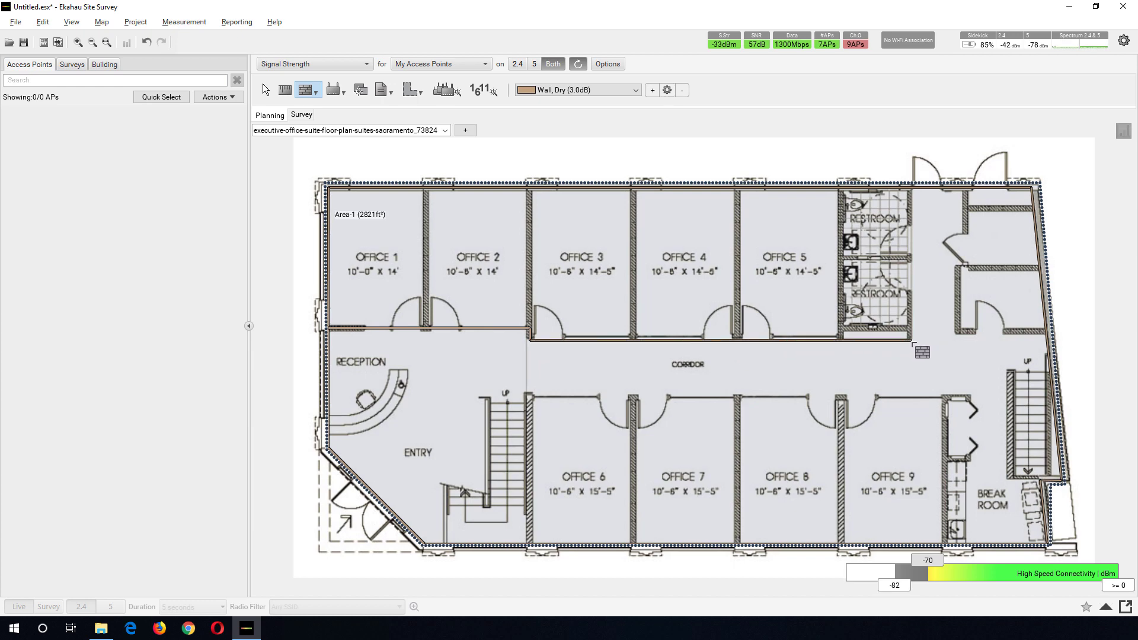
pyautogui.click(911, 341)
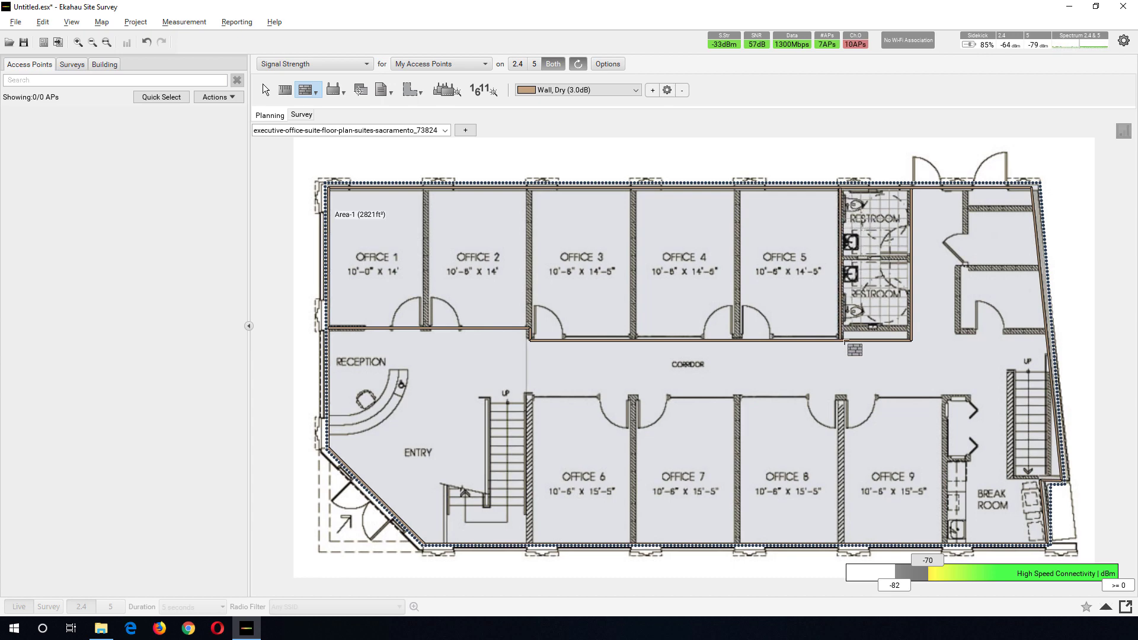
# Step: Draw Wall, Dry (3.0dB) partitions along the dividing walls between Offices 1 to 5
pyautogui.click(740, 340)
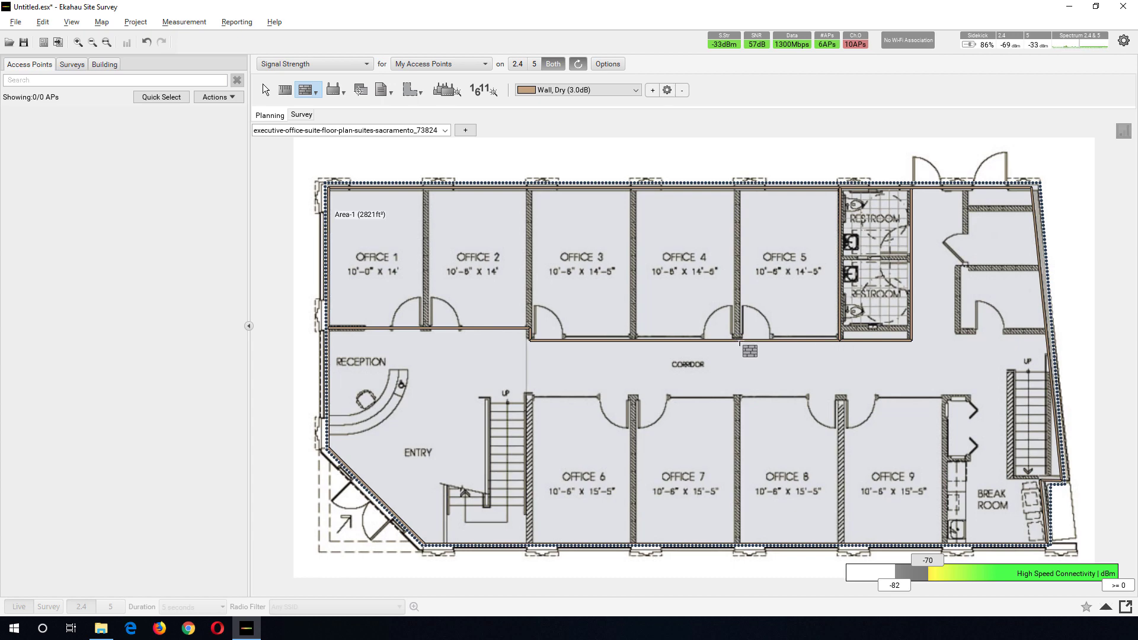
pyautogui.click(740, 189)
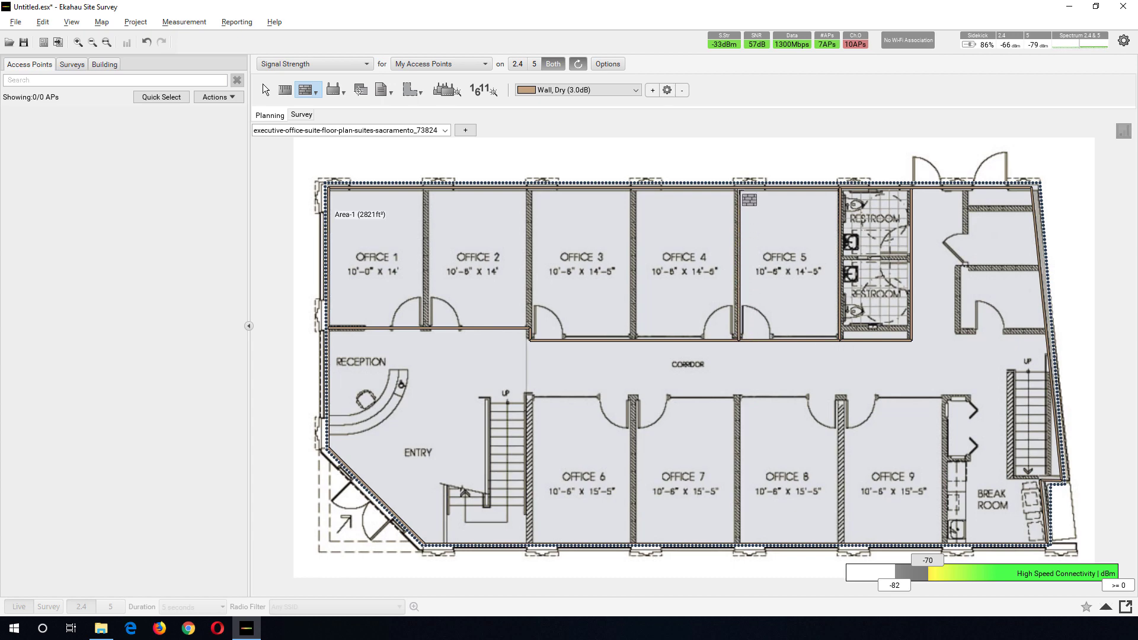
pyautogui.click(632, 190)
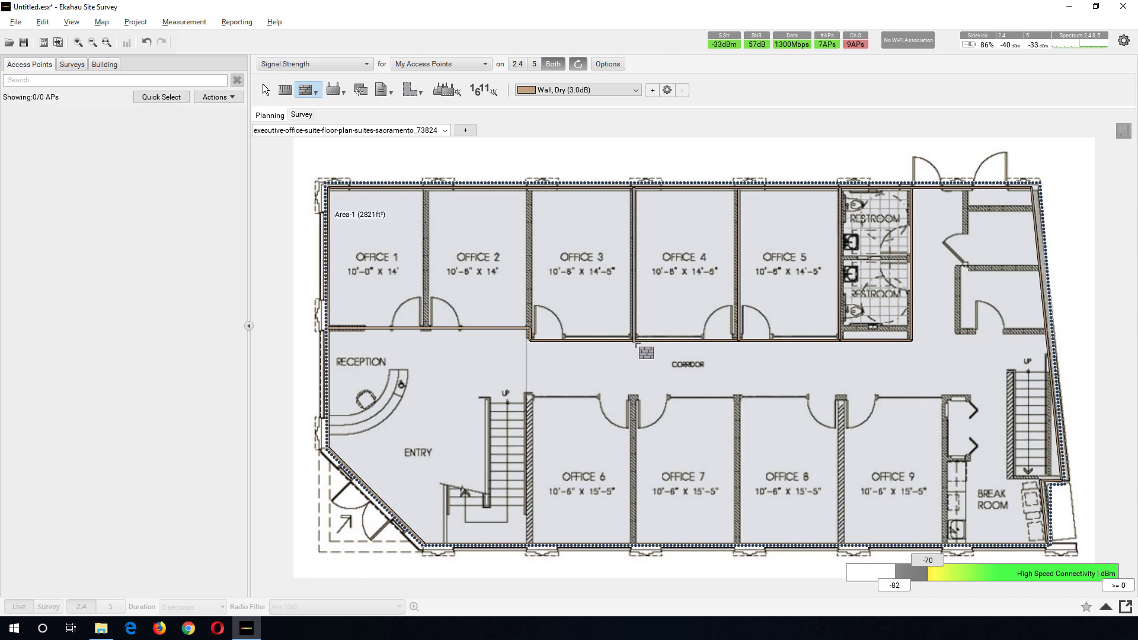
pyautogui.click(636, 342)
pyautogui.click(531, 334)
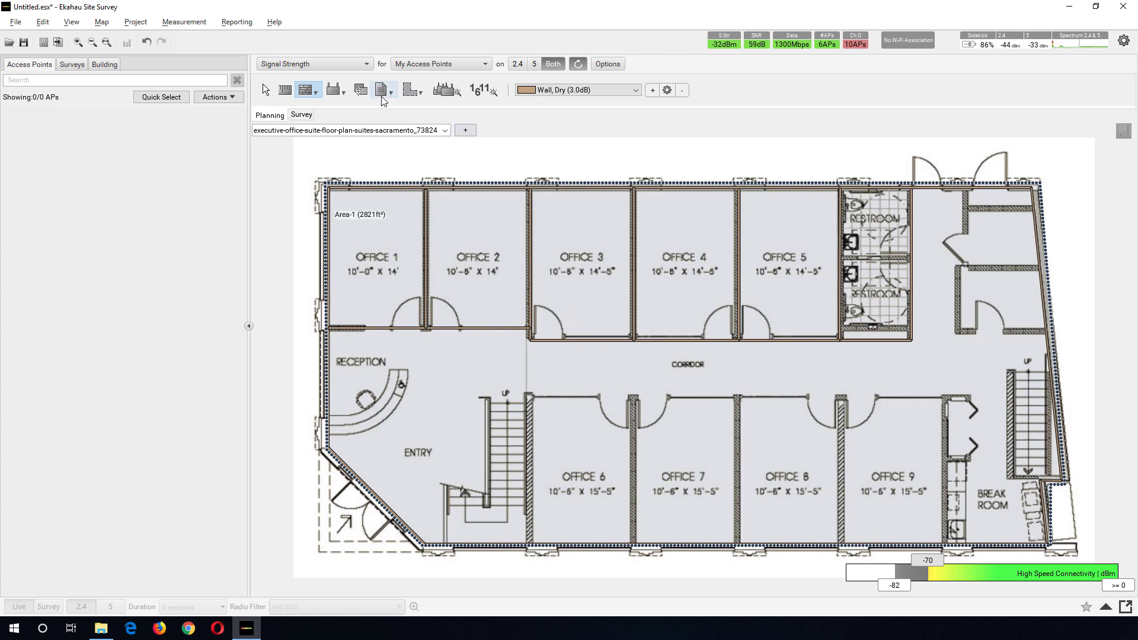
# Step: Place a Generic .11n/ac Dual Radio access point in the entry area, just beside the stairs
pyautogui.click(336, 92)
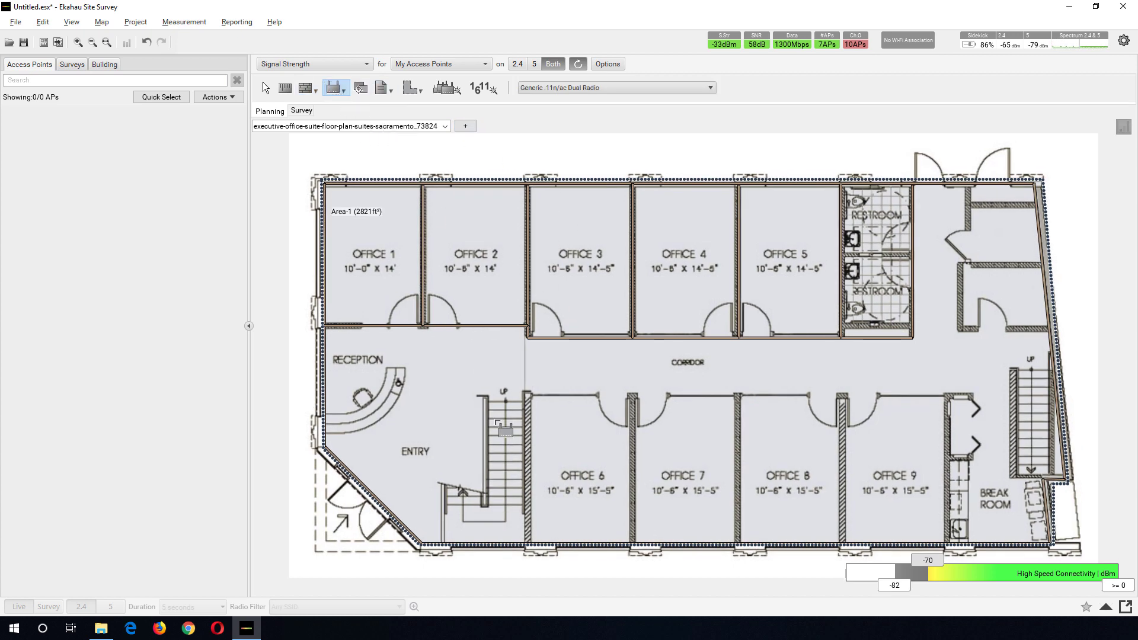
pyautogui.click(463, 413)
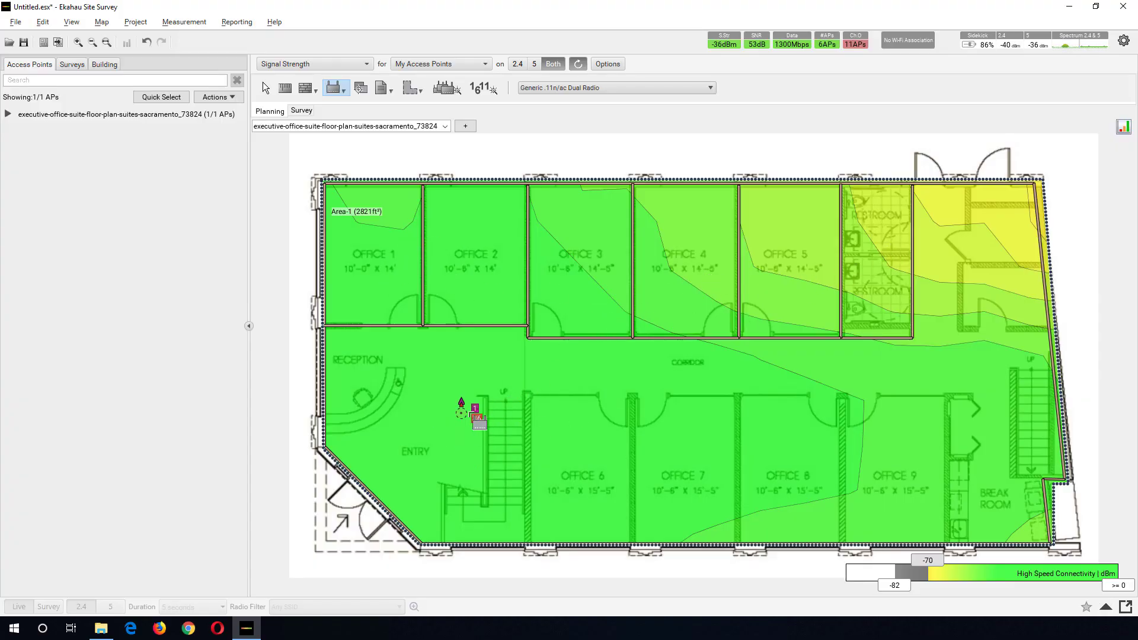
pyautogui.press('Escape')
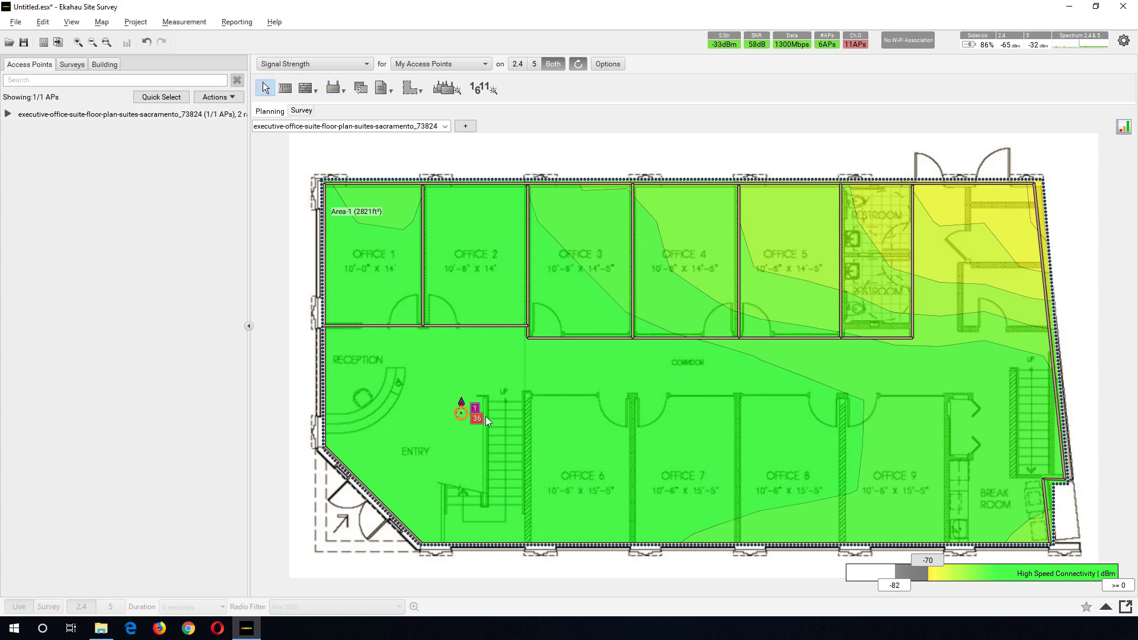
# Step: Set the entry access point's 2.4 GHz radio transmit power to 10 mW
pyautogui.rightClick(464, 414)
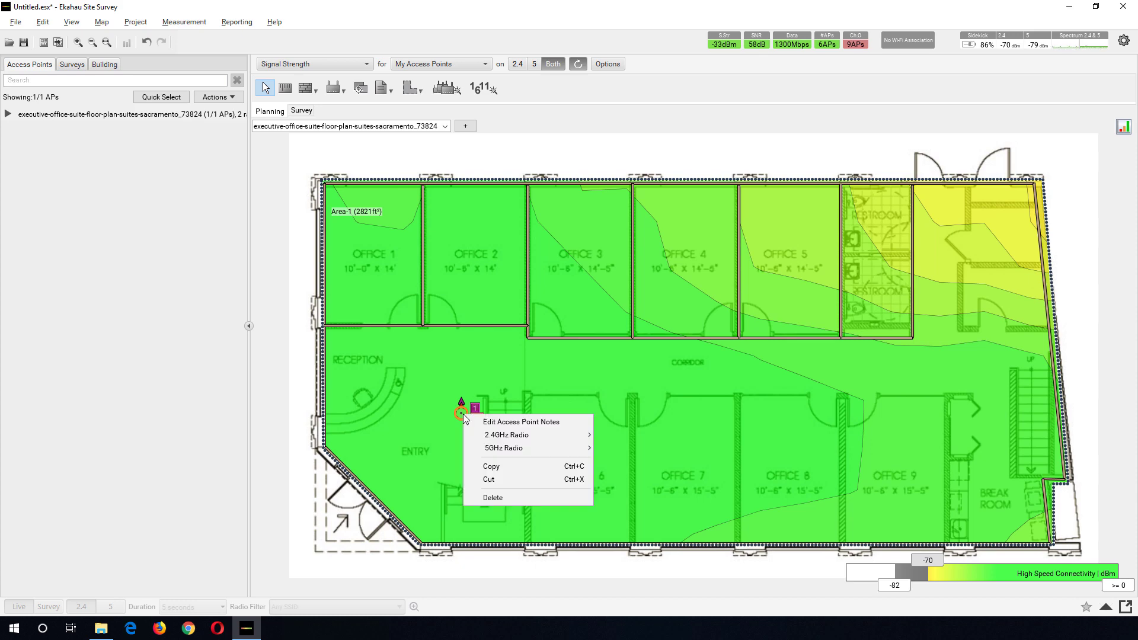
pyautogui.moveTo(519, 435)
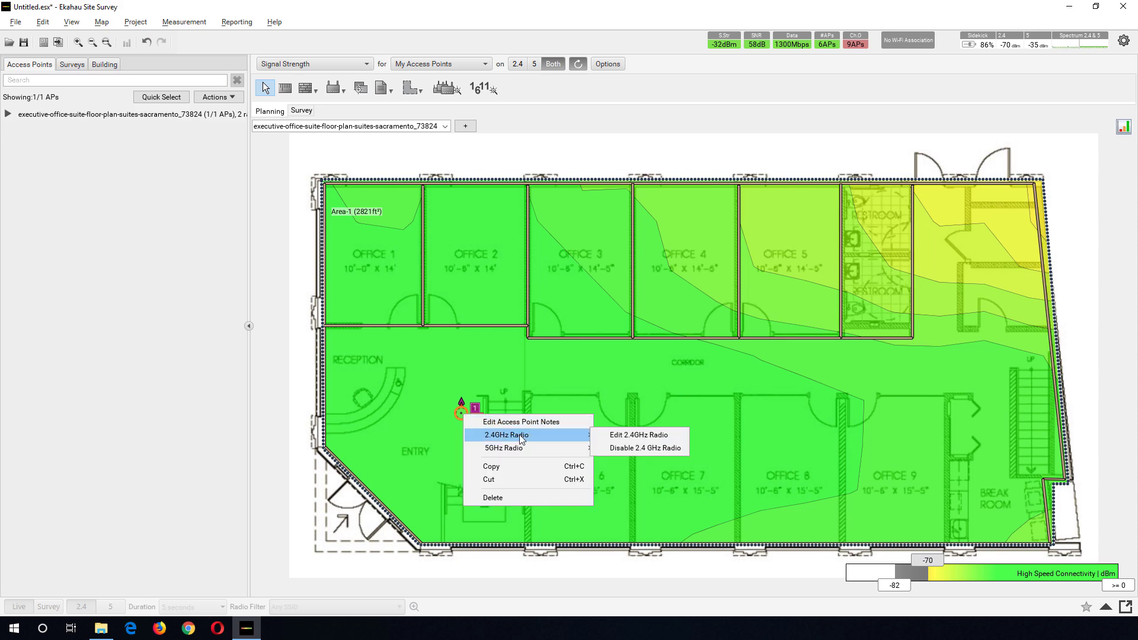
pyautogui.click(642, 435)
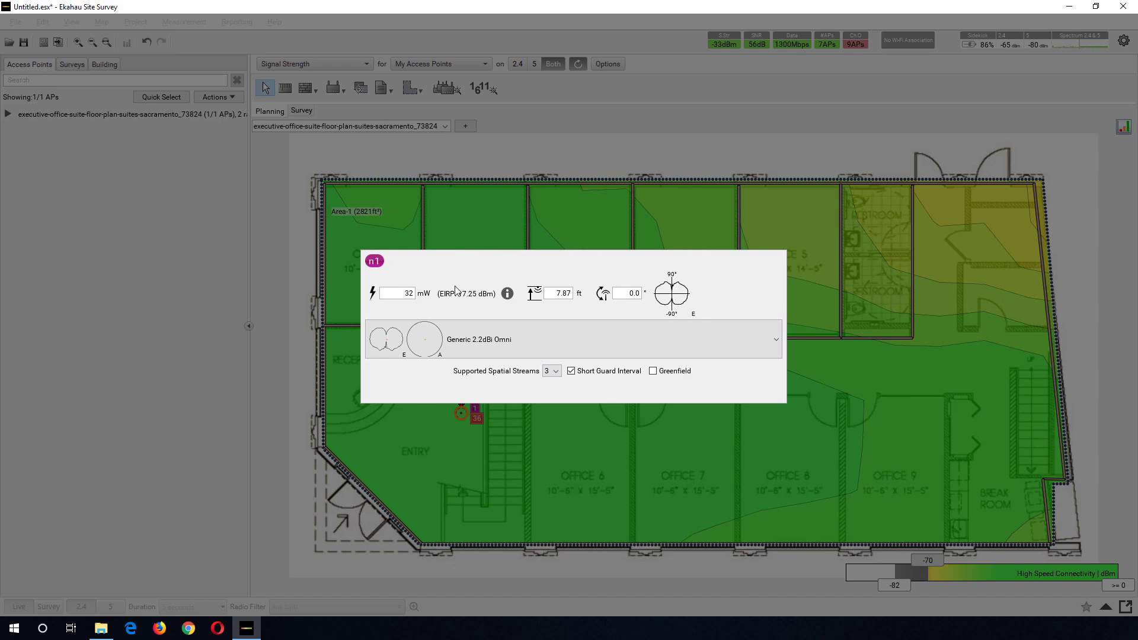
pyautogui.press('Delete')
pyautogui.press('Delete')
pyautogui.click(745, 436)
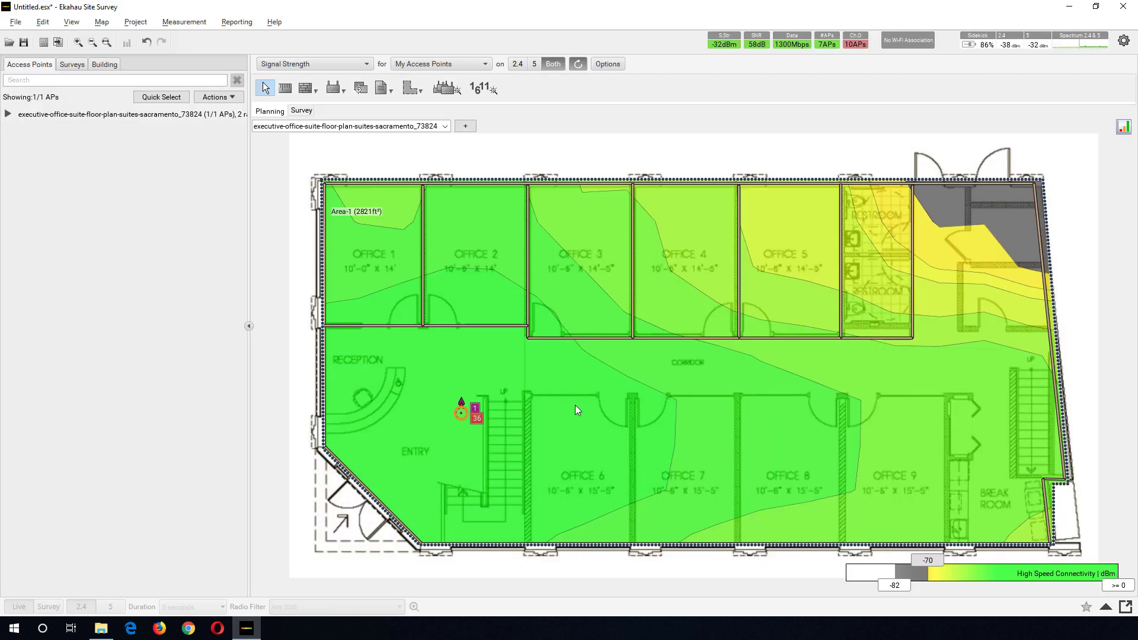
# Step: Compare the signal strength heatmap on the 2.4 GHz and 5 GHz bands, ending on 2.4 GHz
pyautogui.rightClick(461, 414)
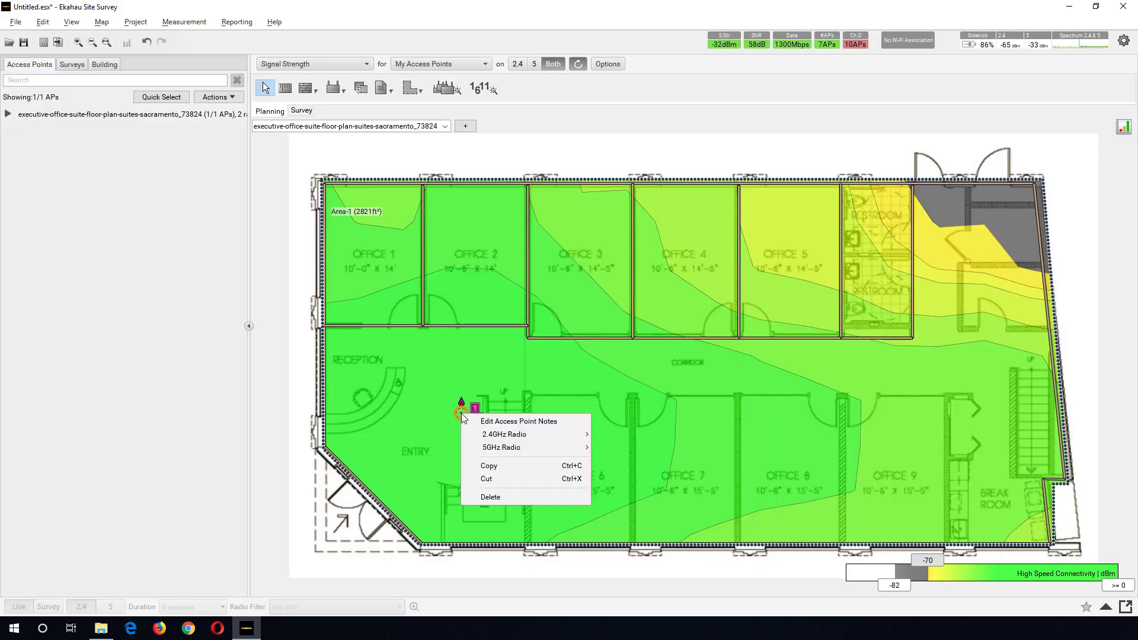
pyautogui.click(518, 64)
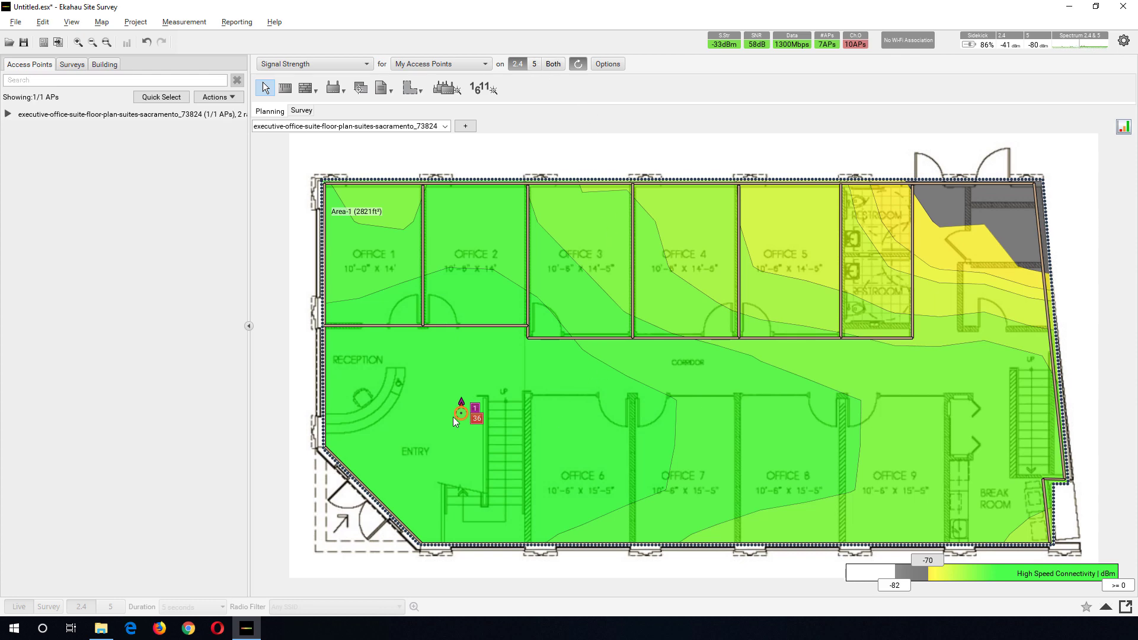
pyautogui.click(534, 64)
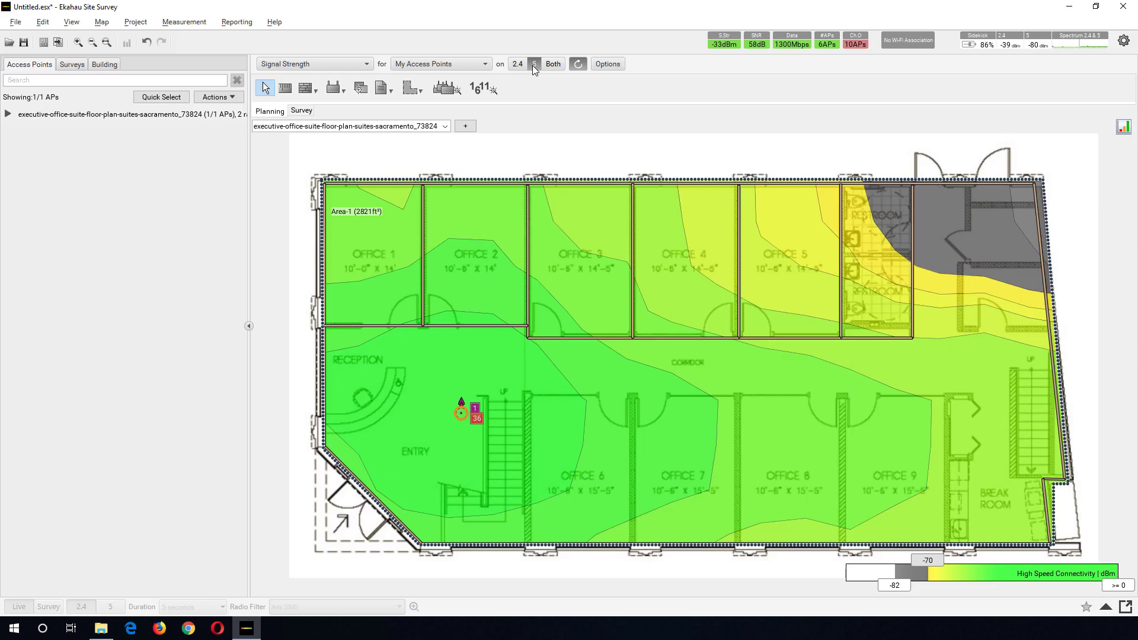
pyautogui.click(517, 66)
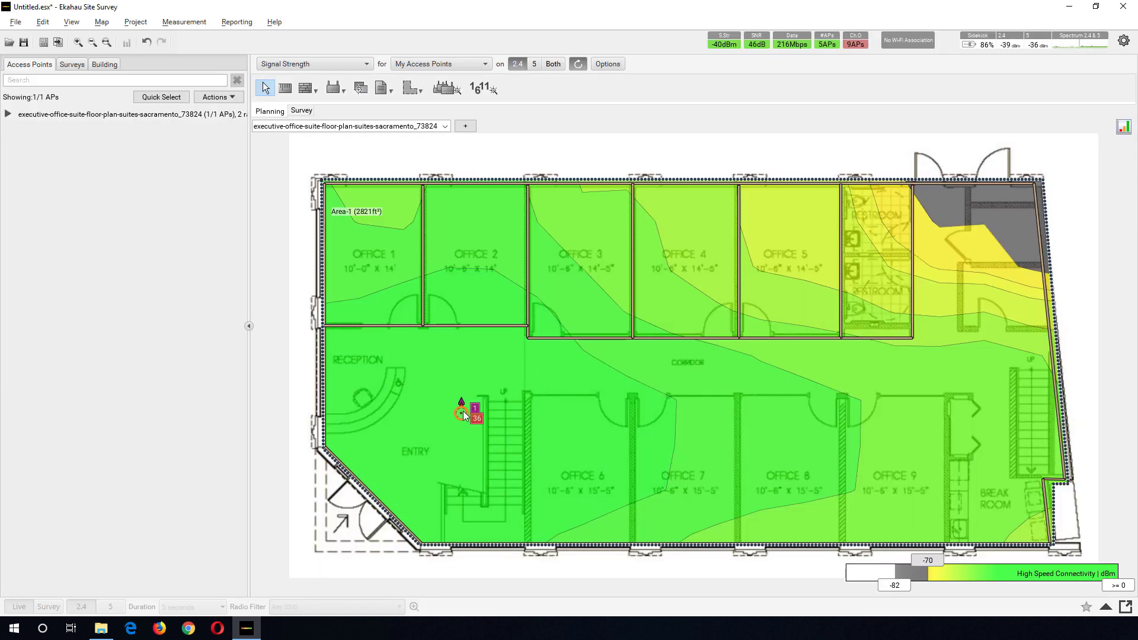
# Step: Set the entry access point's 2.4 GHz transmit power to 6 mW and delete the access point from the floor plan
pyautogui.rightClick(464, 414)
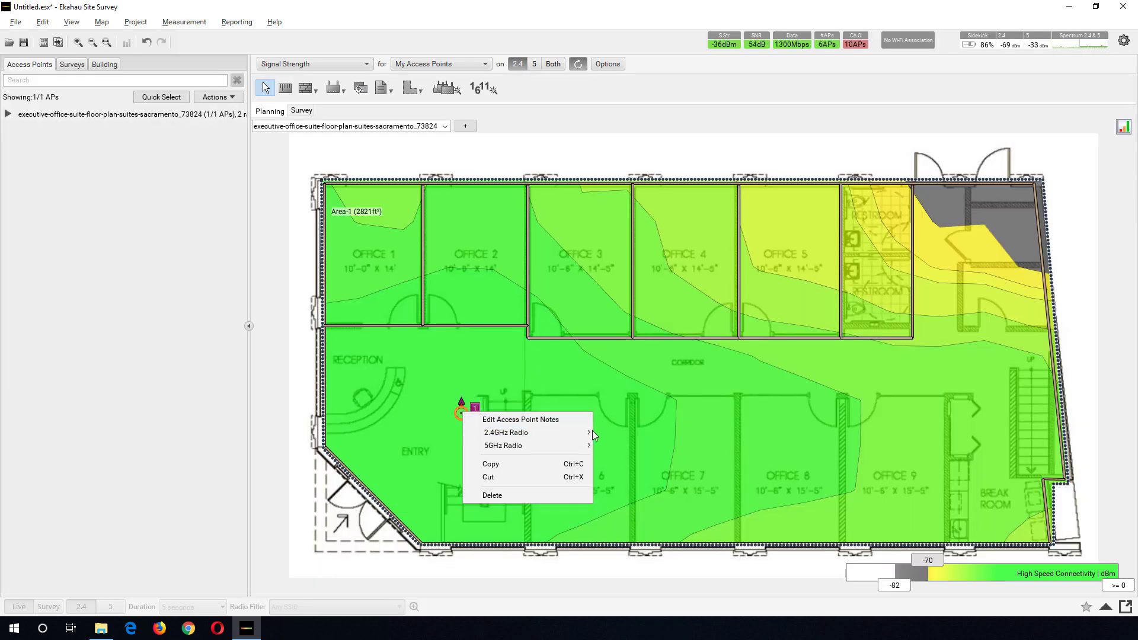
pyautogui.moveTo(592, 432)
pyautogui.click(628, 433)
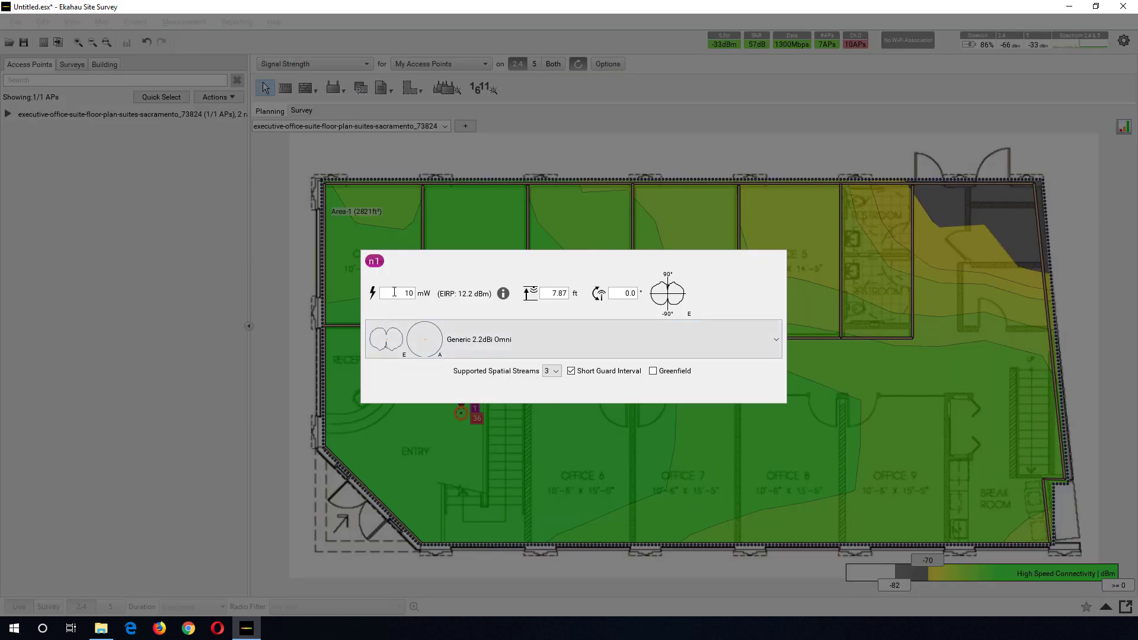
pyautogui.moveTo(394, 292); pyautogui.dragTo(417, 296)
pyautogui.write('6')
pyautogui.press('Return')
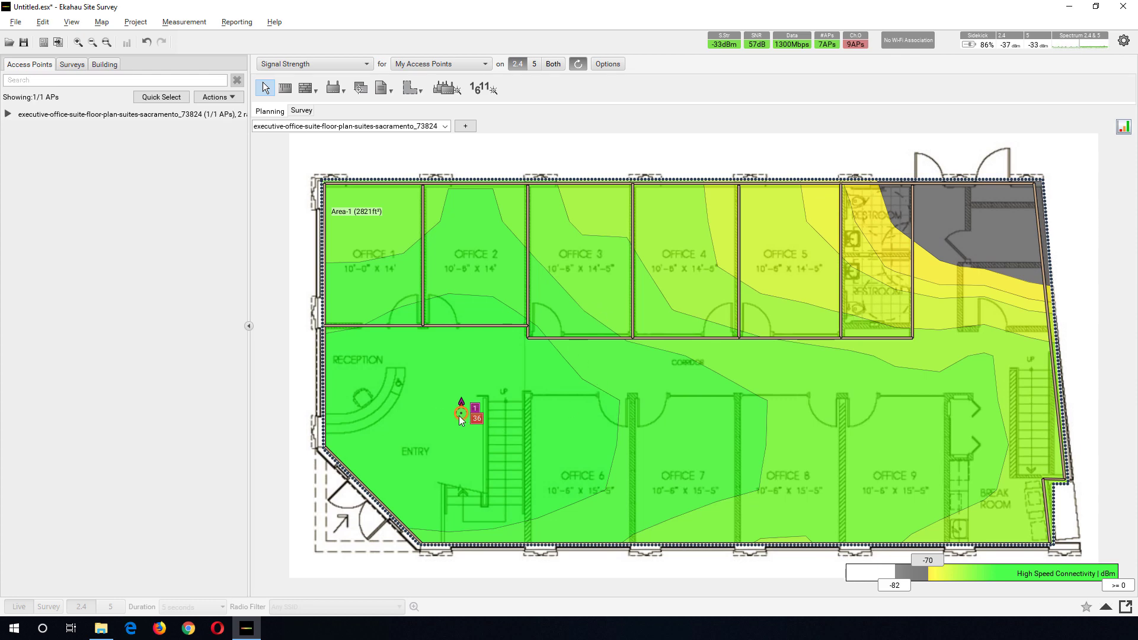
pyautogui.press('Delete')
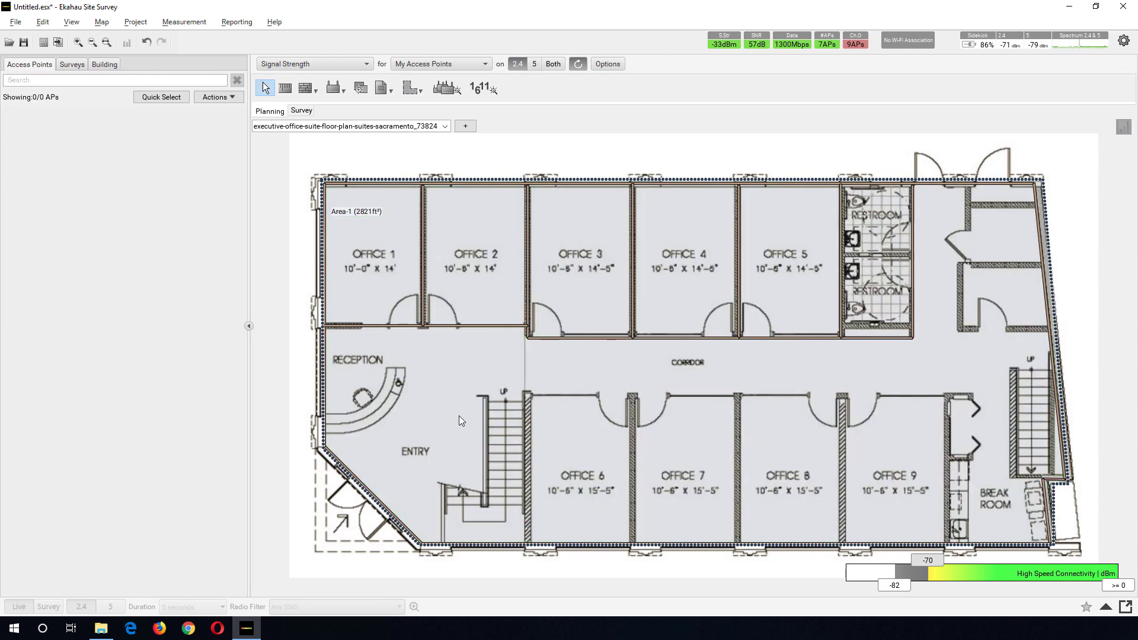
# Step: Generate an Auto-Planner plan for Area-1 with Generic .11n/ac Dual Radio access points, capacity considered and default advanced settings
pyautogui.click(445, 90)
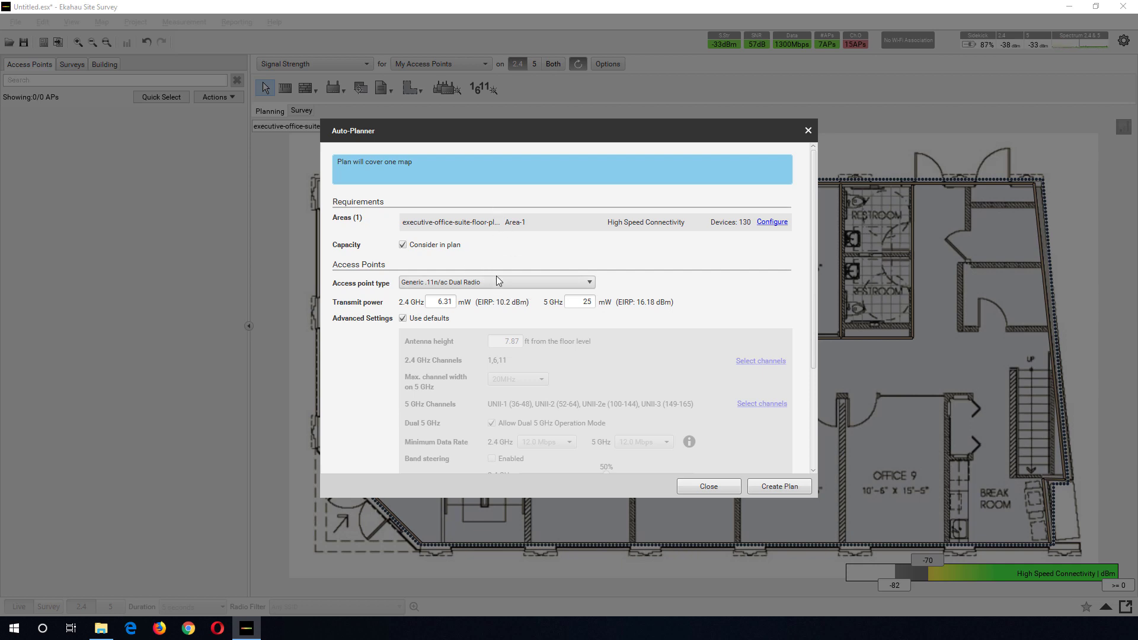
pyautogui.scroll(-1, 616, 397)
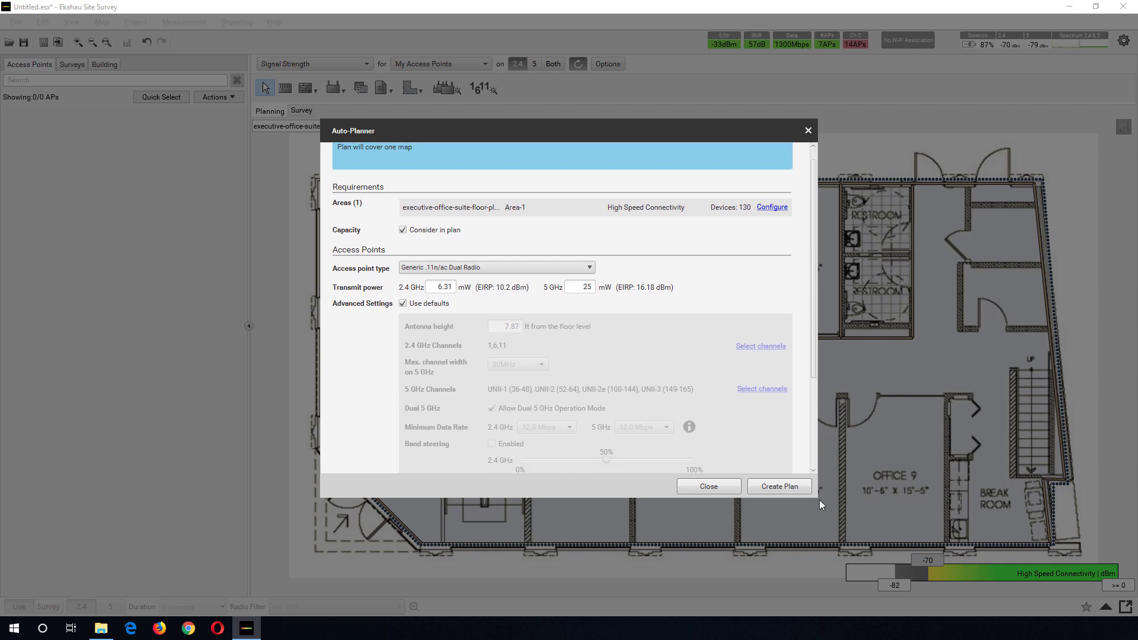
pyautogui.click(790, 488)
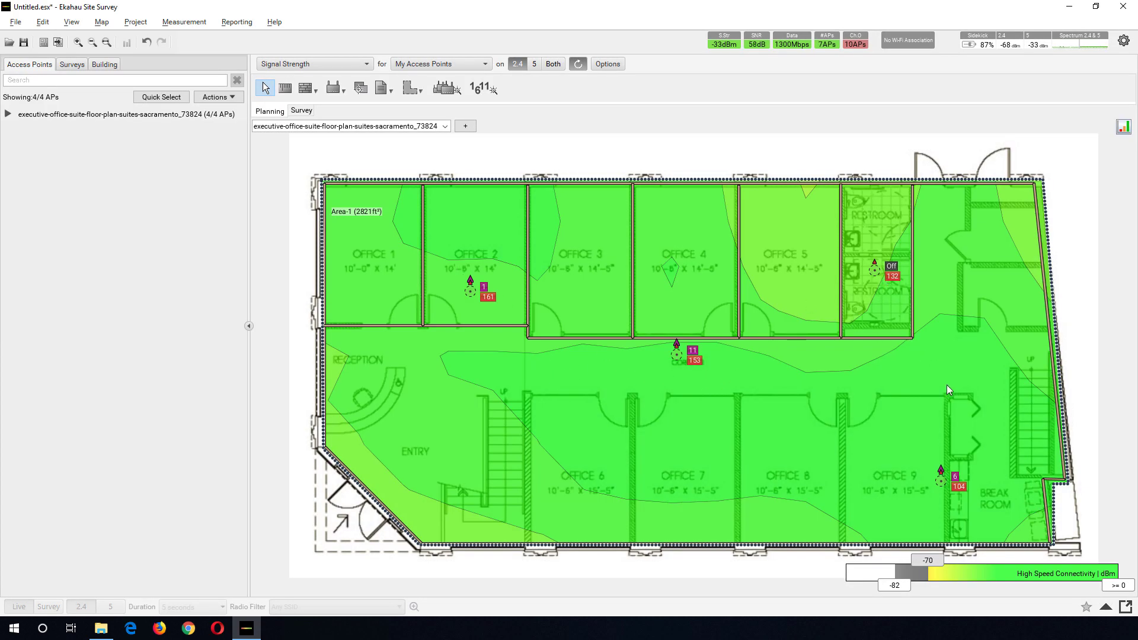
pyautogui.moveTo(948, 386)
# Step: Create an automatic channel plan for My APs on 2.4 and 5 GHz, excluding the UNII-2 and UNII-2e bands and channel 165
pyautogui.click(484, 88)
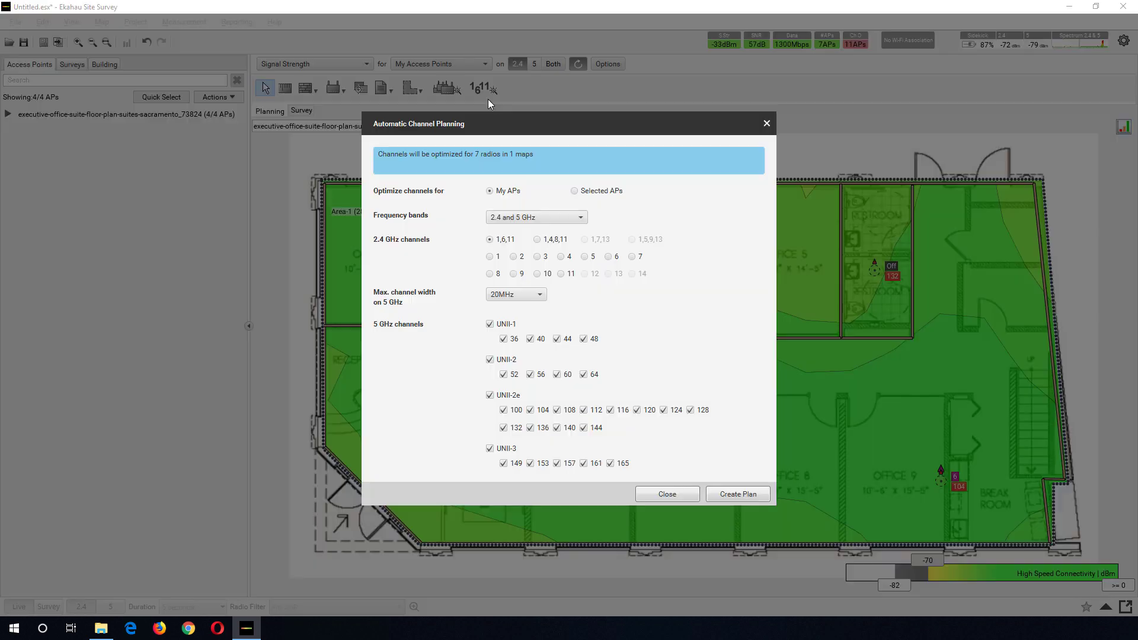
pyautogui.click(489, 395)
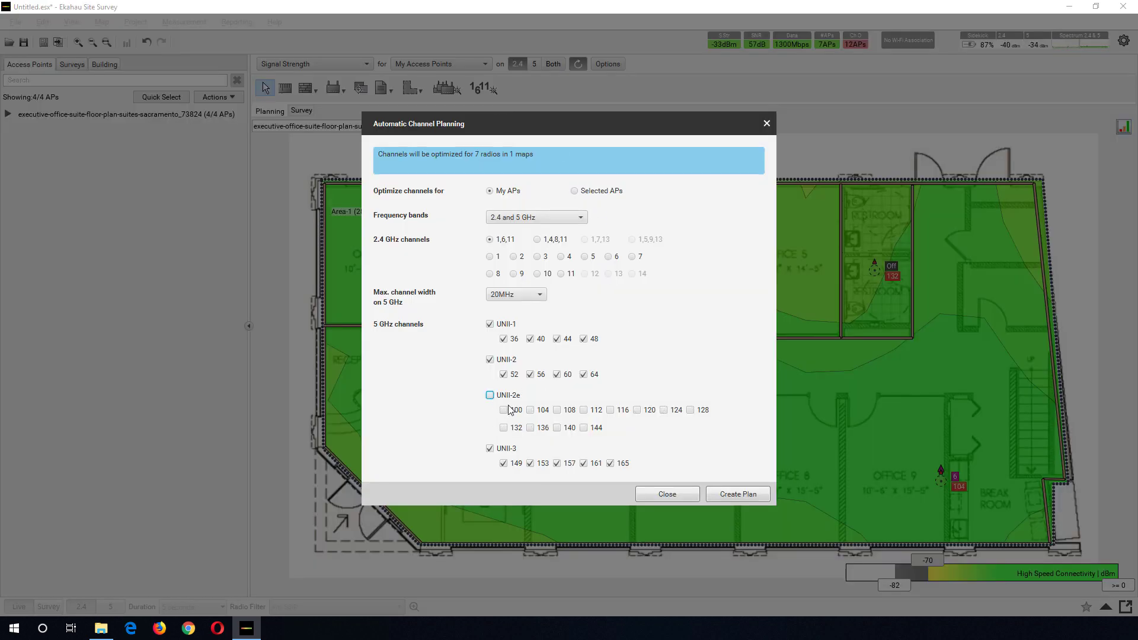
pyautogui.click(490, 360)
pyautogui.click(610, 462)
pyautogui.click(724, 491)
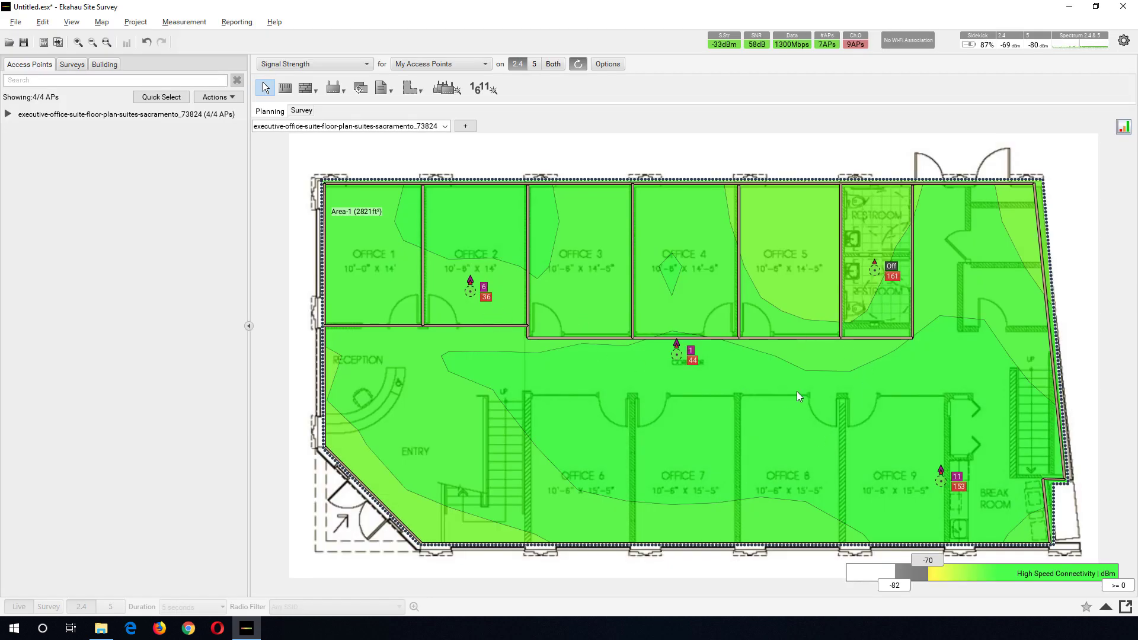
pyautogui.moveTo(797, 393)
pyautogui.moveTo(853, 263)
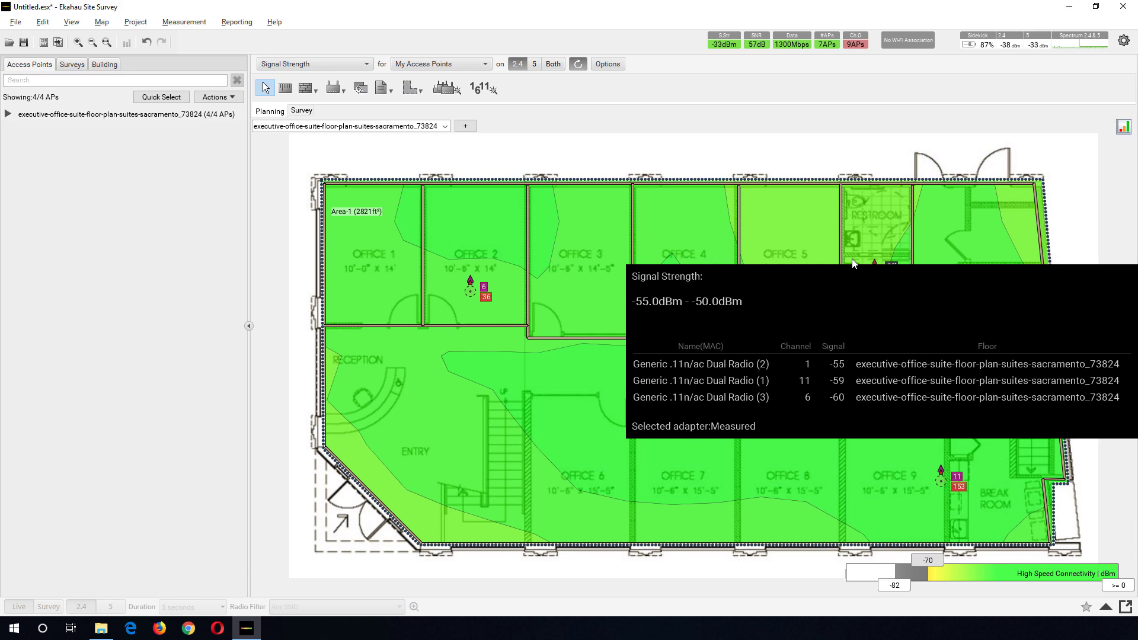